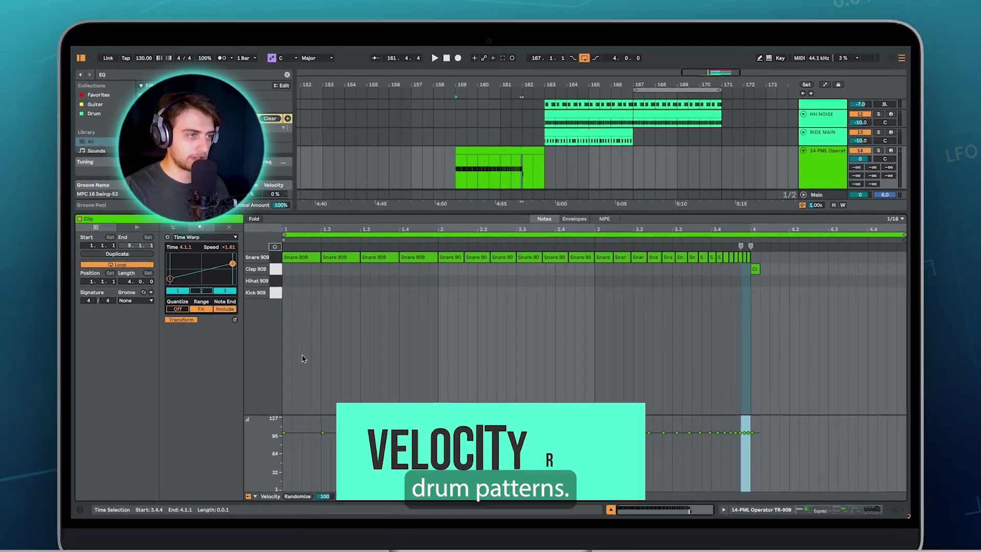
pyautogui.moveTo(310, 351); pyautogui.dragTo(751, 207)
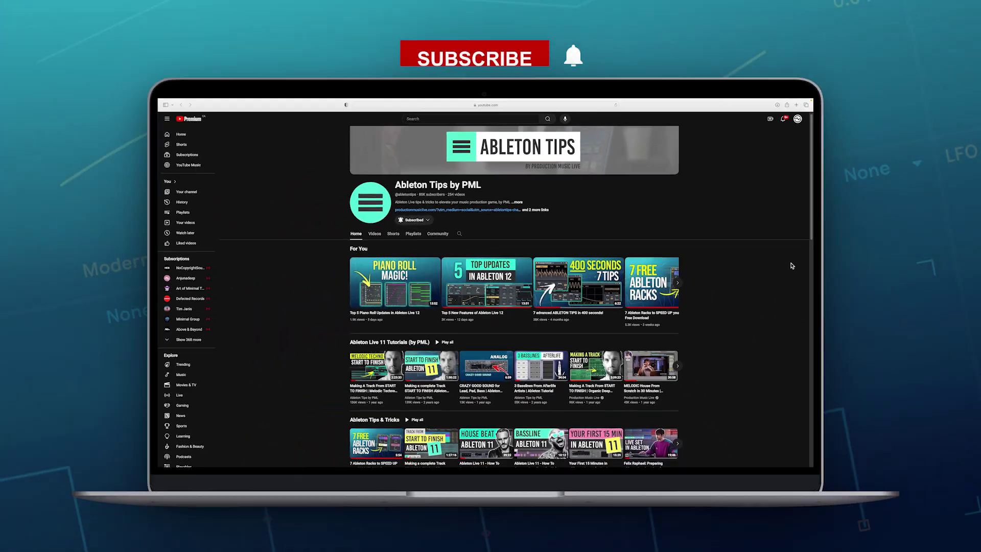
pyautogui.scroll(-3, 791, 266)
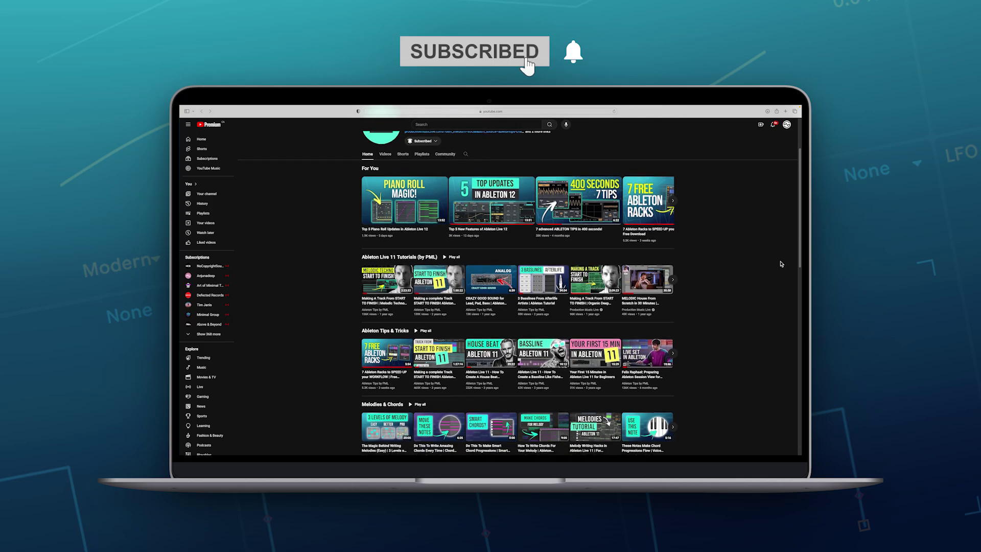
pyautogui.scroll(-4, 781, 265)
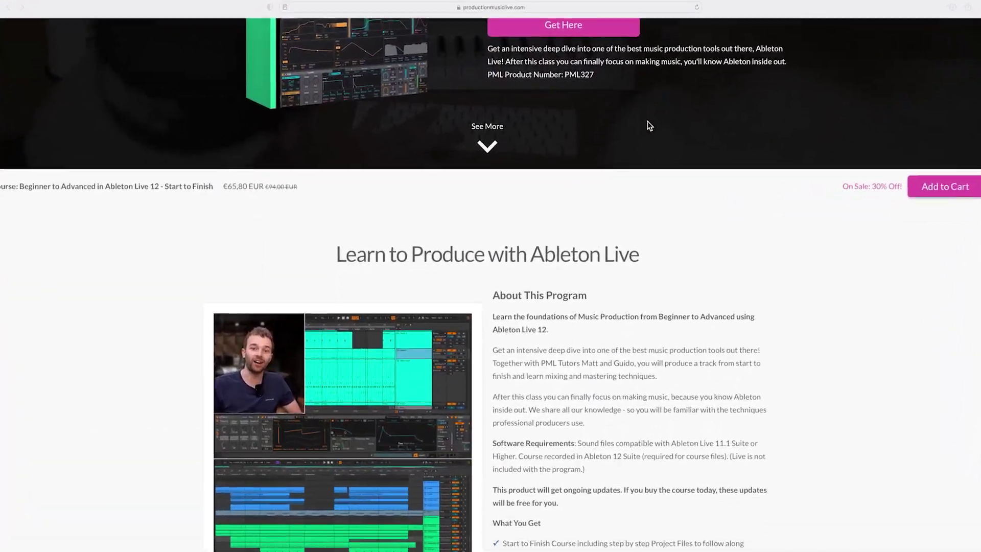
pyautogui.scroll(-5, 647, 121)
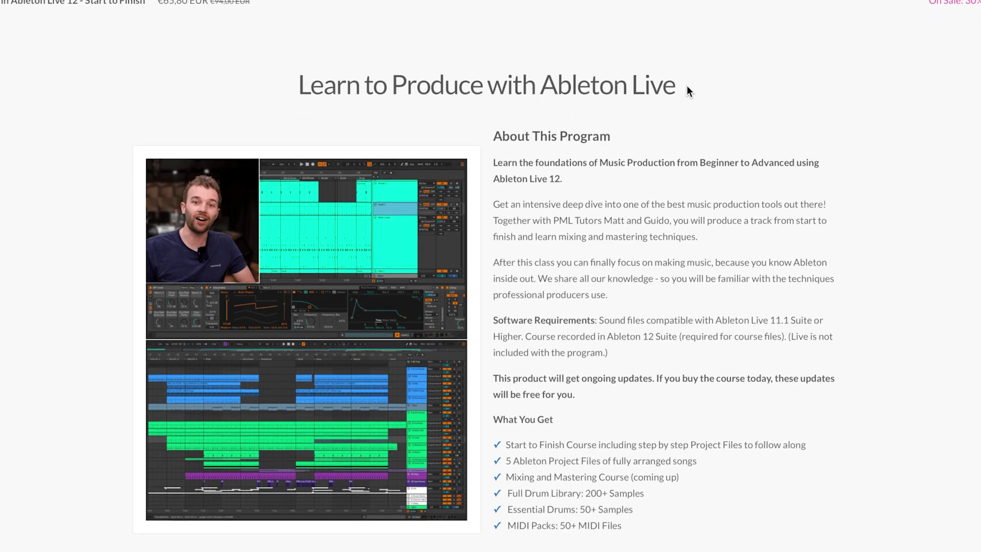
pyautogui.scroll(-10, 688, 87)
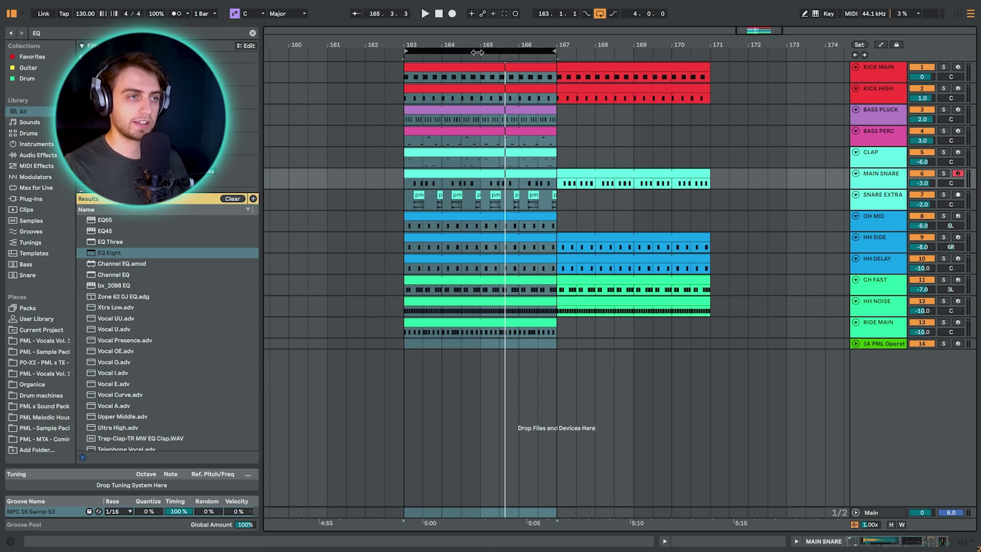
# - Play the HH NOISE track soloed and show the Osc 2 settings of its Tronic Snare instrument
pyautogui.press('space')
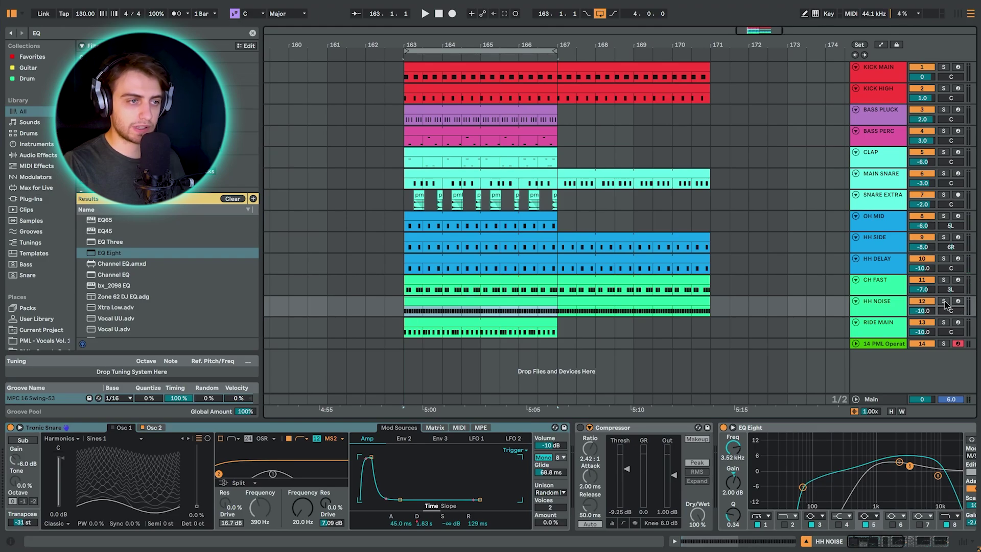
pyautogui.click(944, 301)
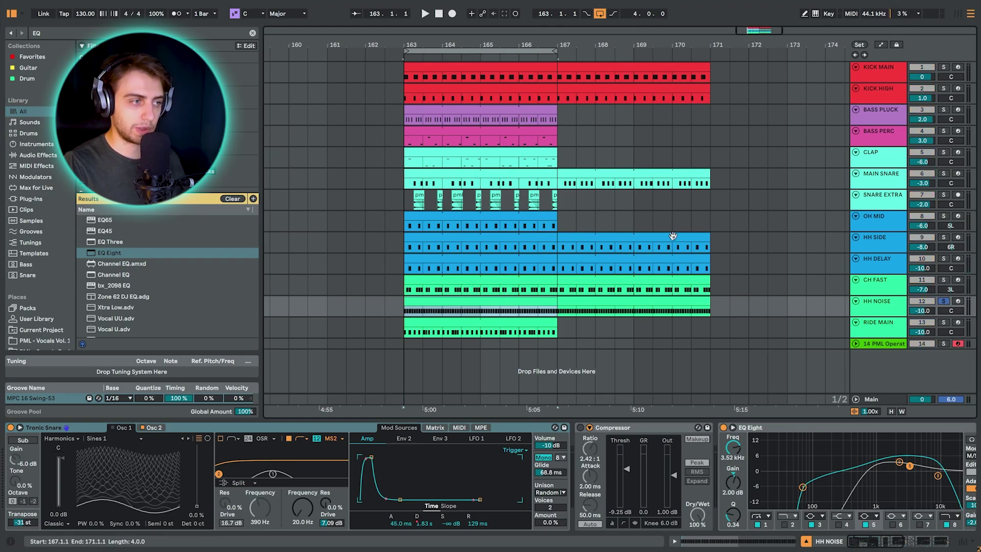
pyautogui.press('space')
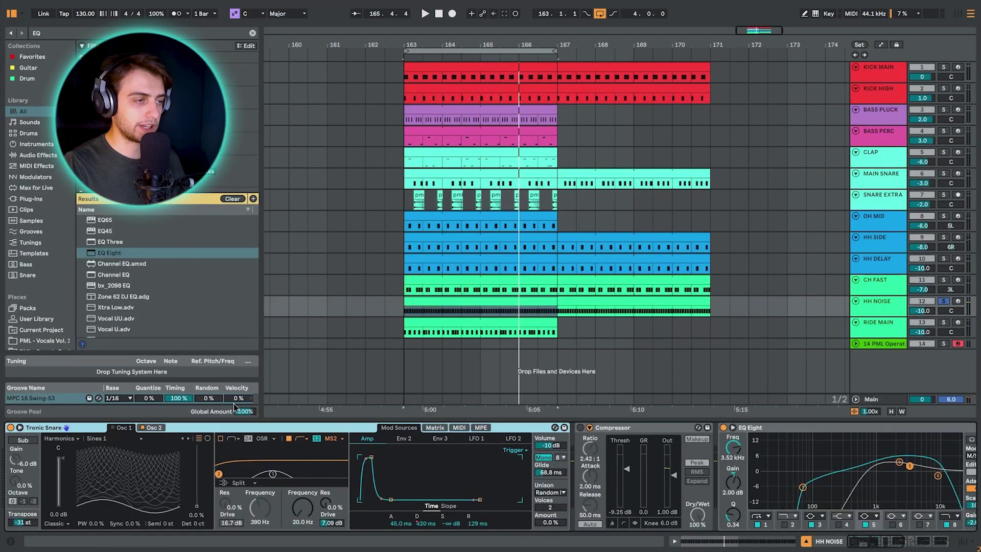
pyautogui.click(152, 428)
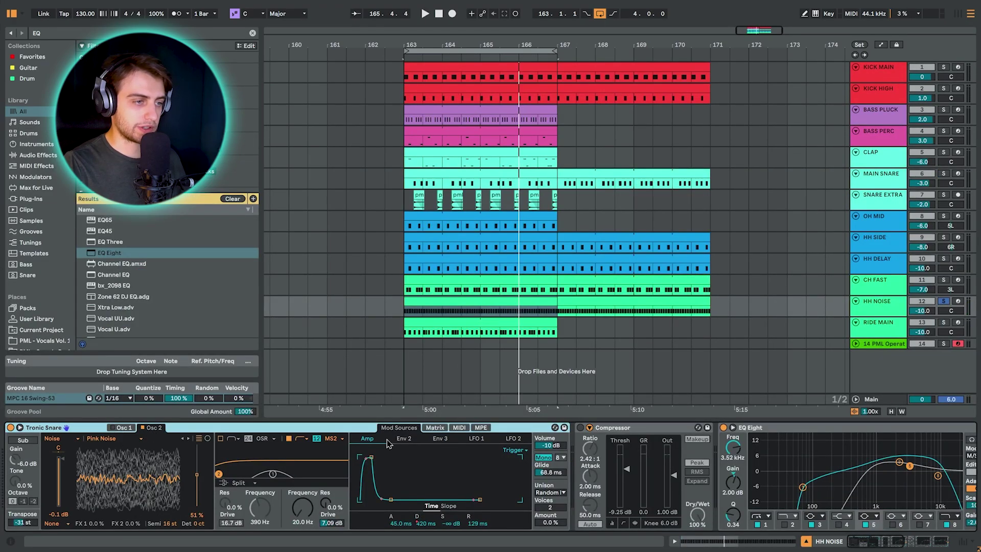
# - Replace the second HH NOISE clip with an empty two-beat clip at bar 167 and loop playback over it
pyautogui.doubleClick(662, 305)
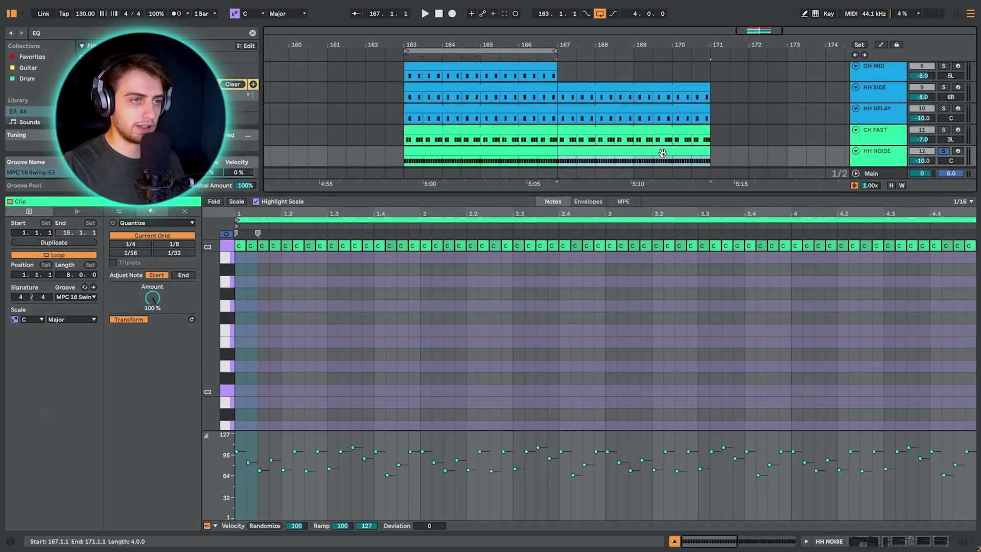
pyautogui.press('Delete')
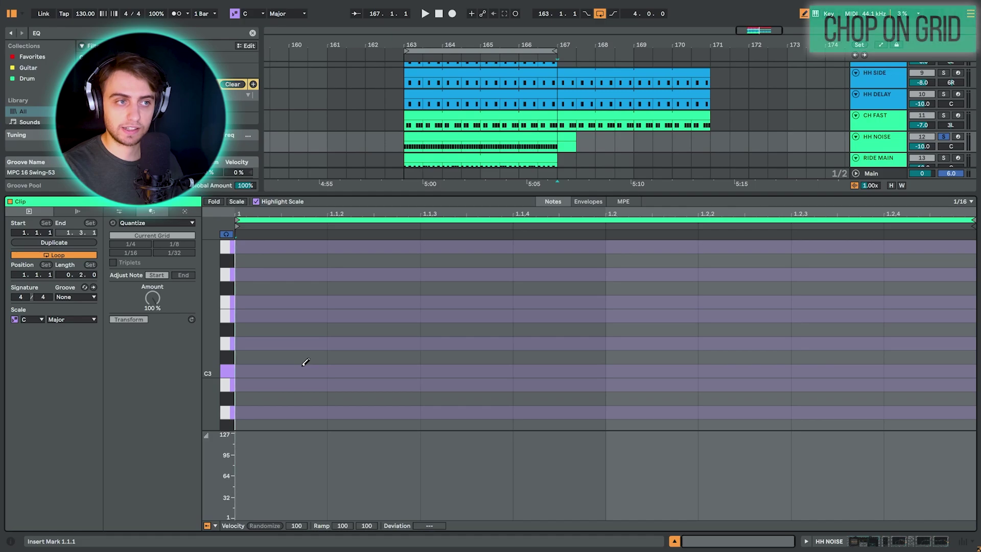
pyautogui.click(566, 135)
pyautogui.hotkey('ctrl', 'l')
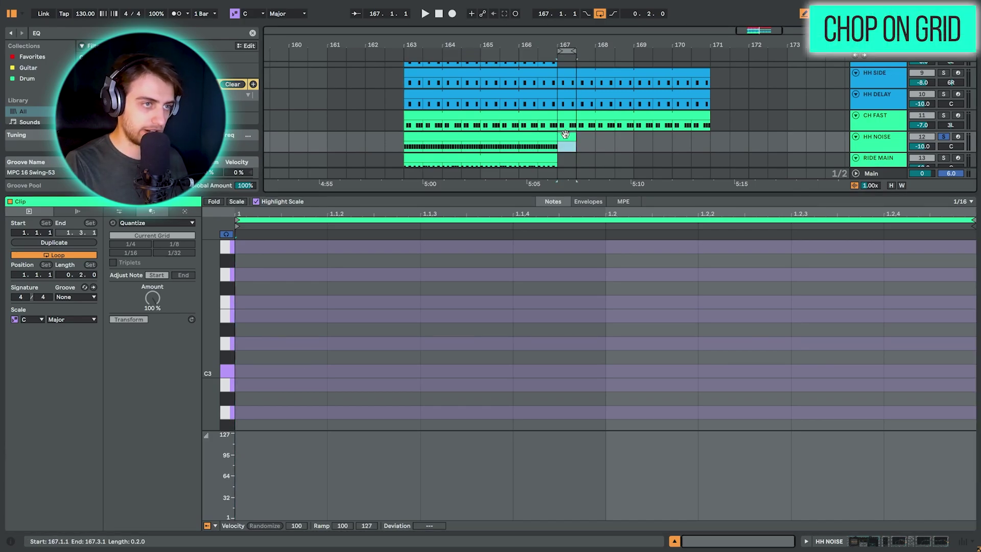
pyautogui.press('z')
pyautogui.press('space')
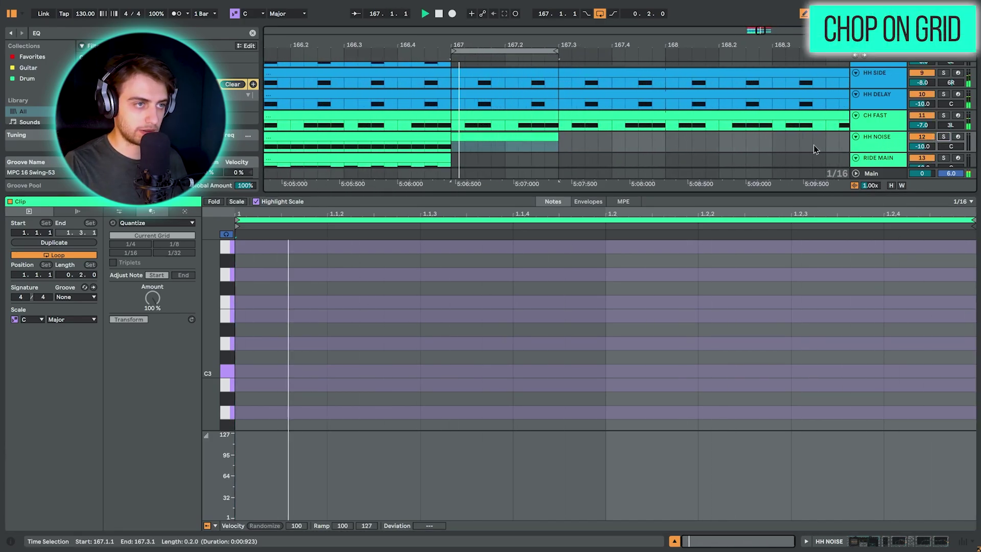
pyautogui.click(534, 134)
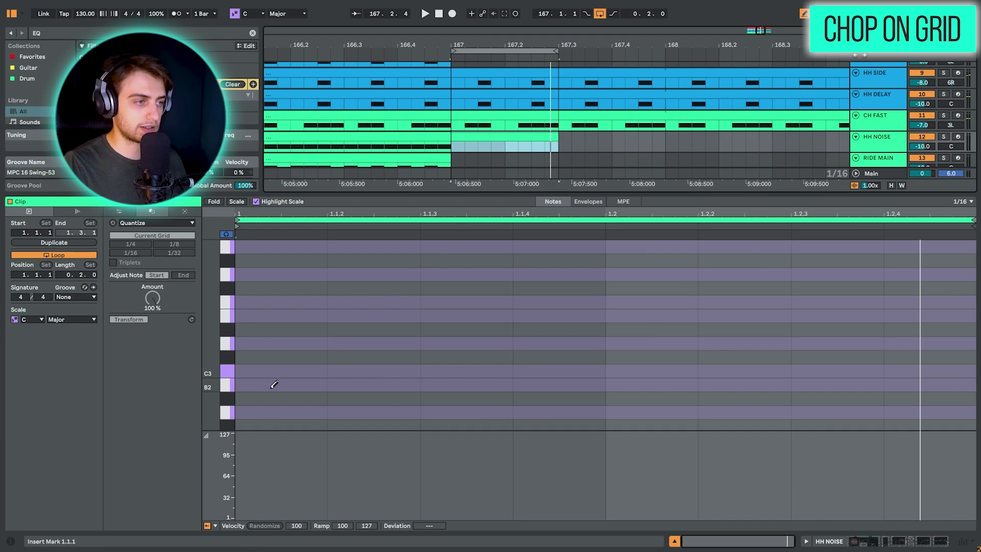
# - Draw a C3 note at the clip's start and extend it across the full two beats
pyautogui.click(278, 369)
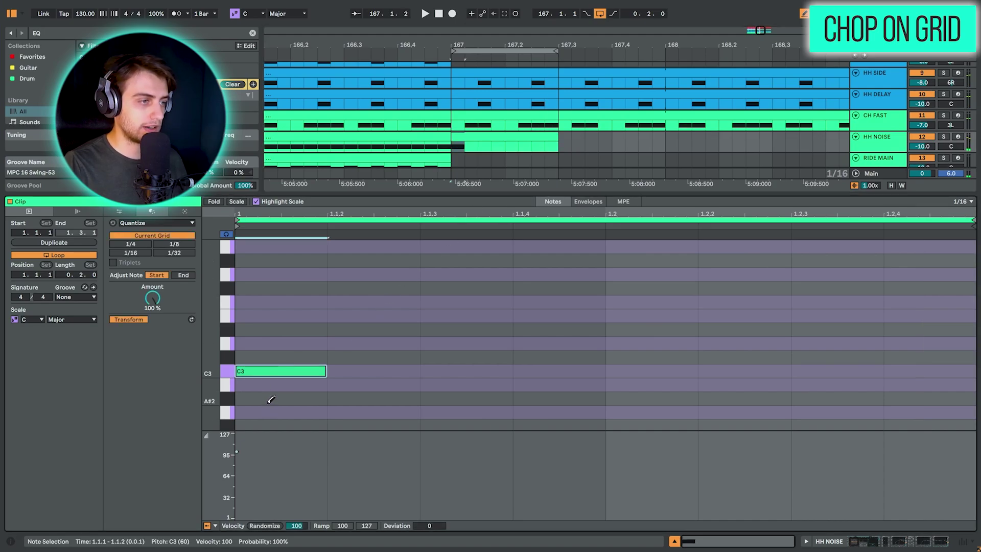
pyautogui.click(181, 211)
pyautogui.click(120, 211)
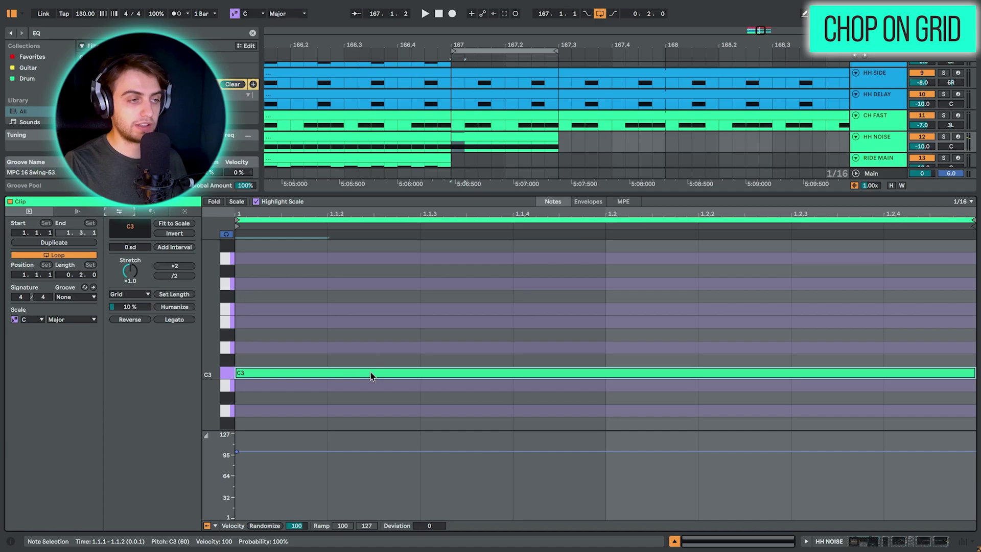
# - Chop the long C3 note on the 1/16 grid with Chop Note(s) on Grid
pyautogui.rightClick(348, 309)
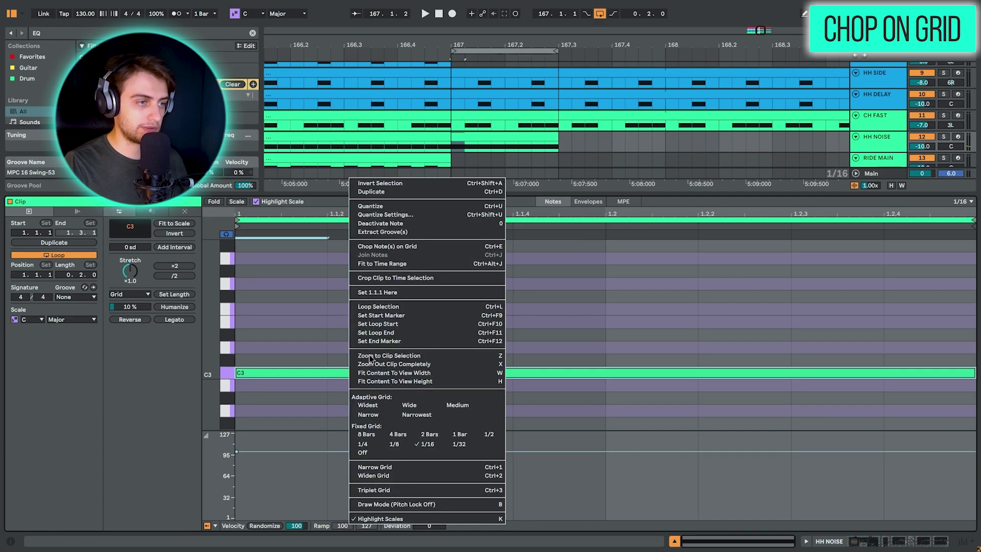
pyautogui.click(321, 327)
pyautogui.rightClick(354, 377)
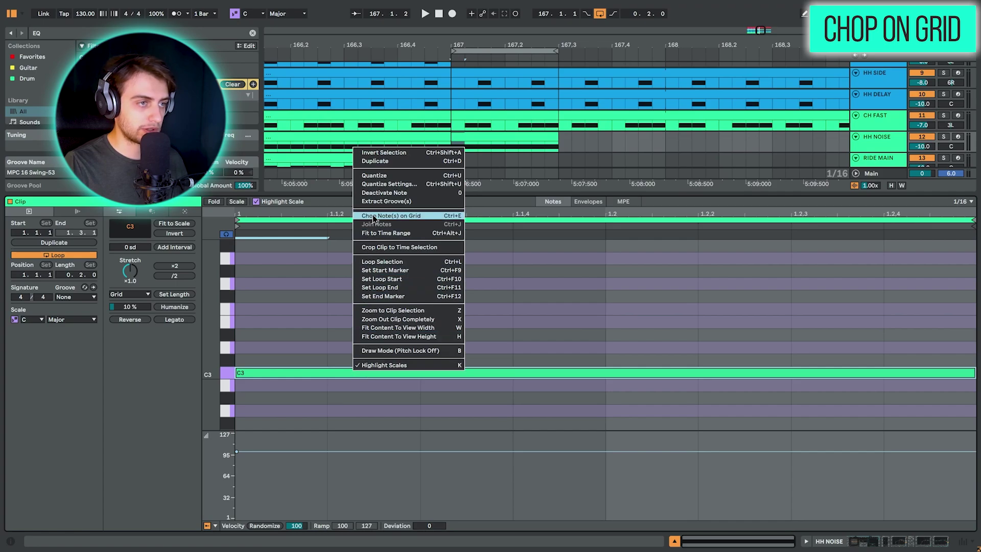
pyautogui.click(442, 220)
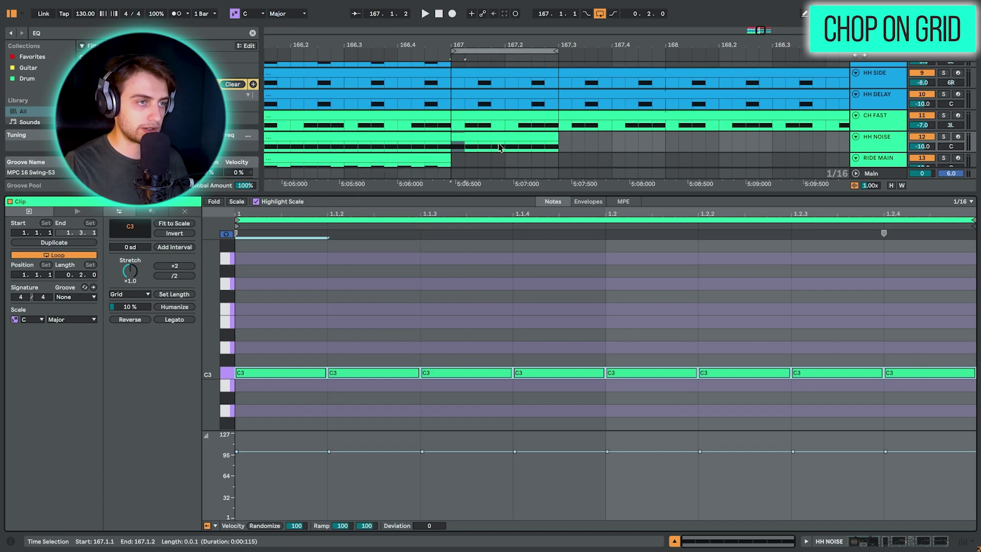
# - Play back the chopped 1/16 notes on the HH NOISE track with its solo on
pyautogui.press('space')
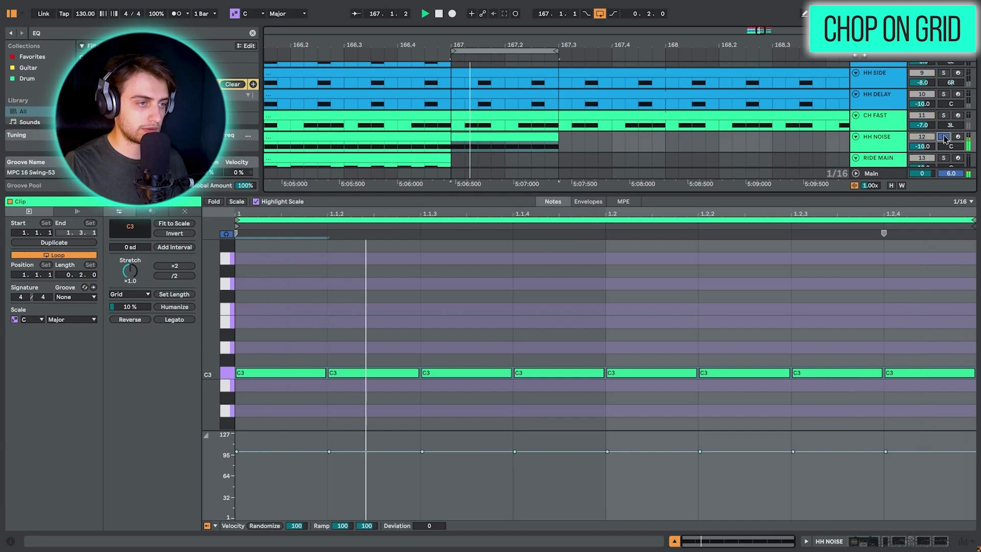
pyautogui.click(944, 137)
pyautogui.press('space')
pyautogui.click(606, 333)
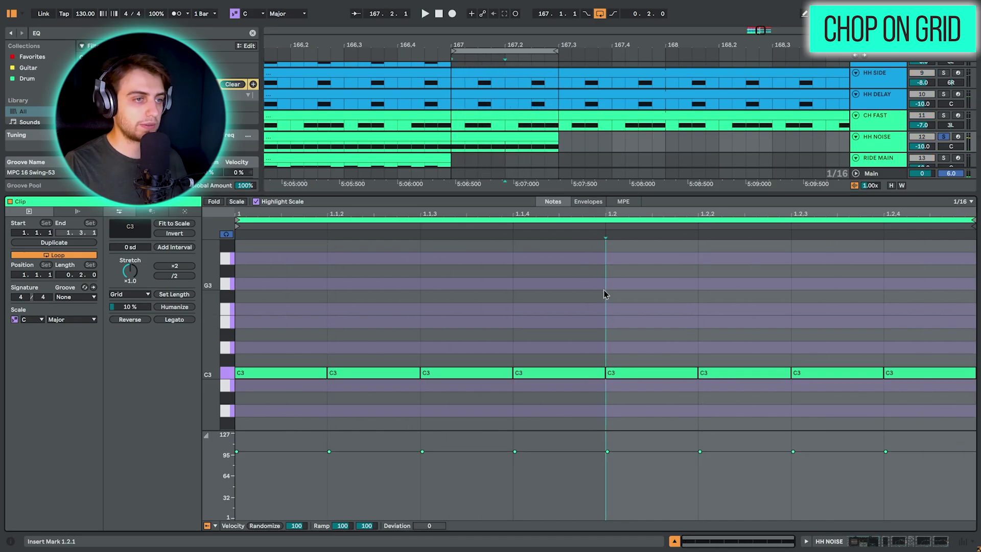
# - Undo the chop and try chopping the C3 note on a 1/8 grid instead
pyautogui.hotkey('ctrl', 'z')
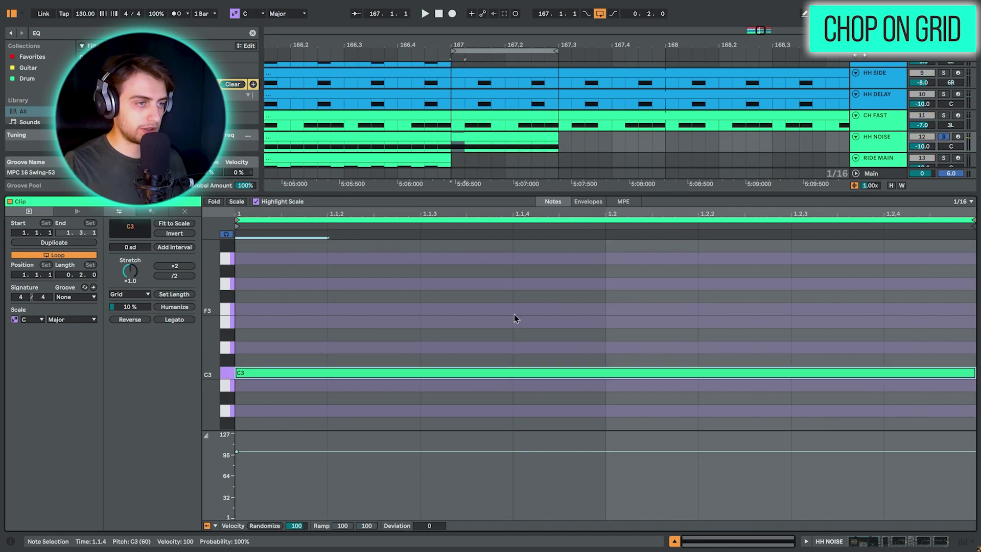
pyautogui.hotkey('ctrl', '2')
pyautogui.hotkey('ctrl', '2')
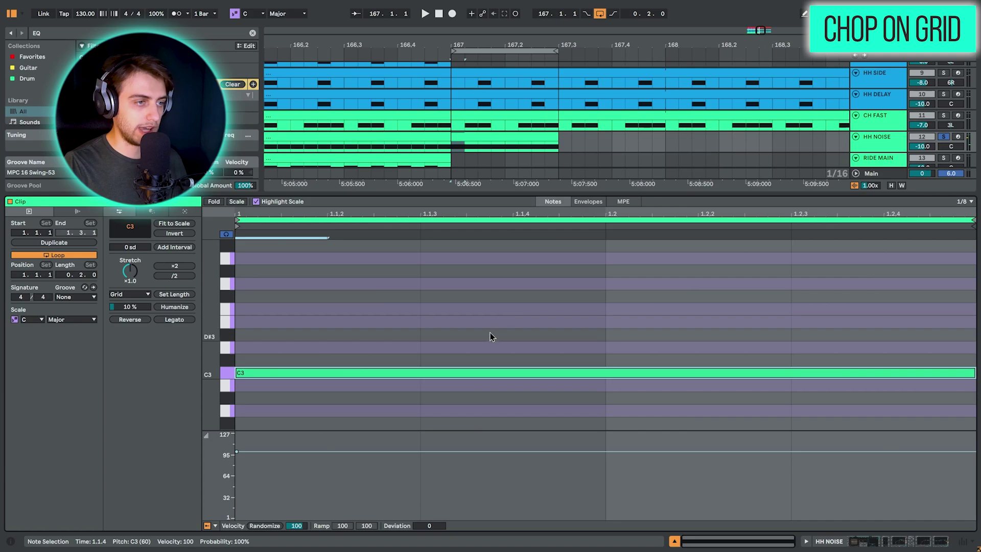
pyautogui.hotkey('ctrl', 'e')
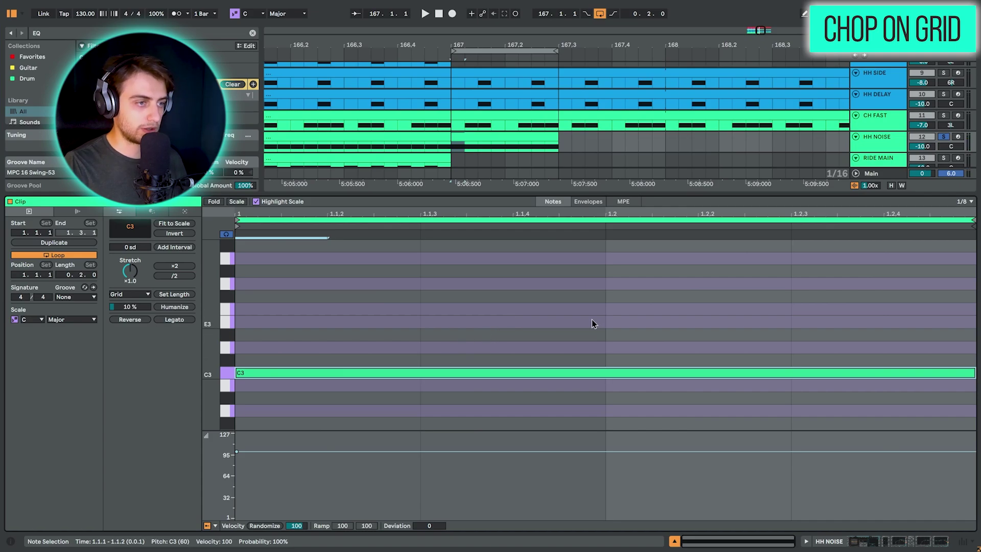
# - Narrow the grid to 1/32 and chop the long C3 note on it
pyautogui.hotkey('ctrl', '1')
pyautogui.hotkey('ctrl', '1')
pyautogui.hotkey('ctrl', 'e')
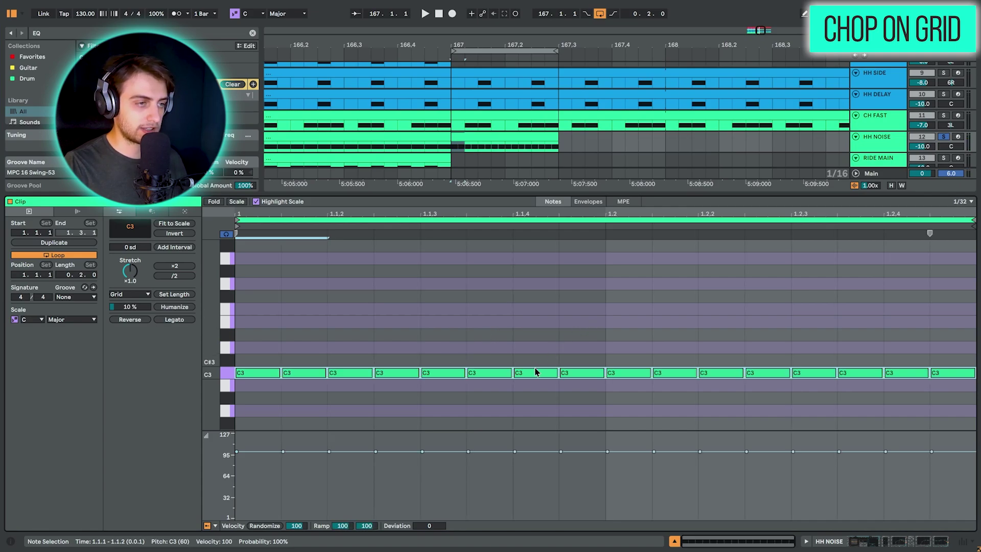
# - Delete all the C3 notes from the clip and set the grid back to 1/16
pyautogui.hotkey('ctrl', 'j')
pyautogui.press('space')
pyautogui.press('Delete')
pyautogui.hotkey('ctrl', '2')
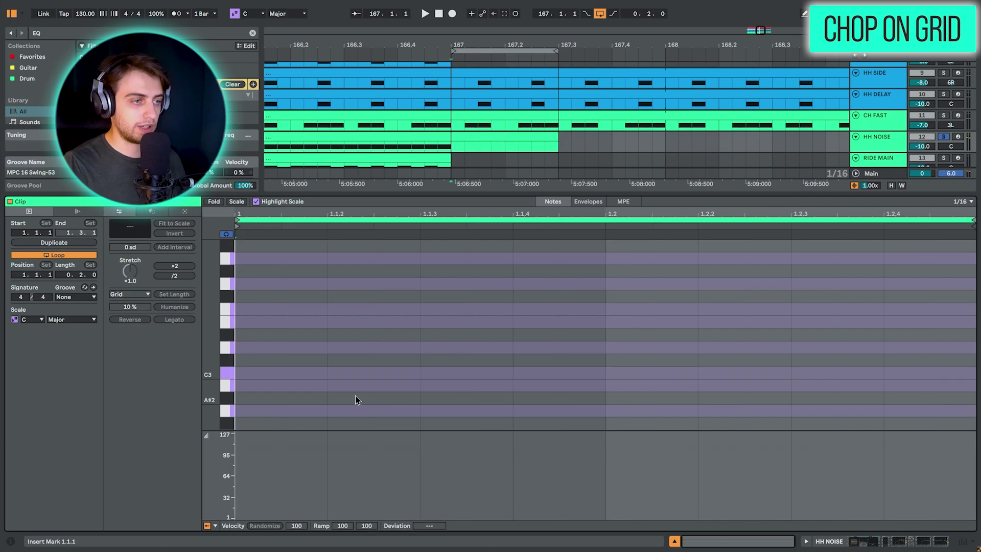
# - Draw six consecutive 1/16 notes on C3 by hand from the clip's start in Draw Mode
pyautogui.press('Right')
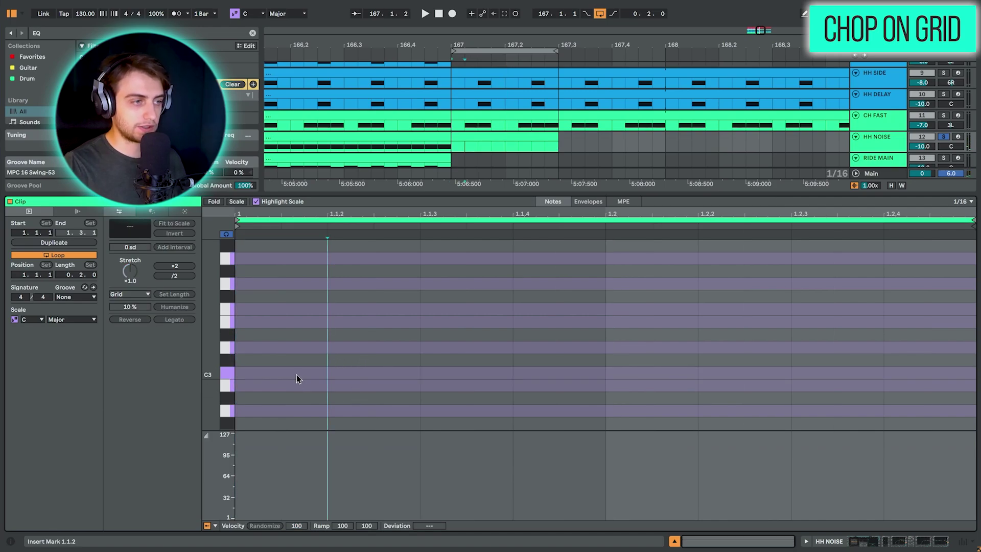
pyautogui.press('b')
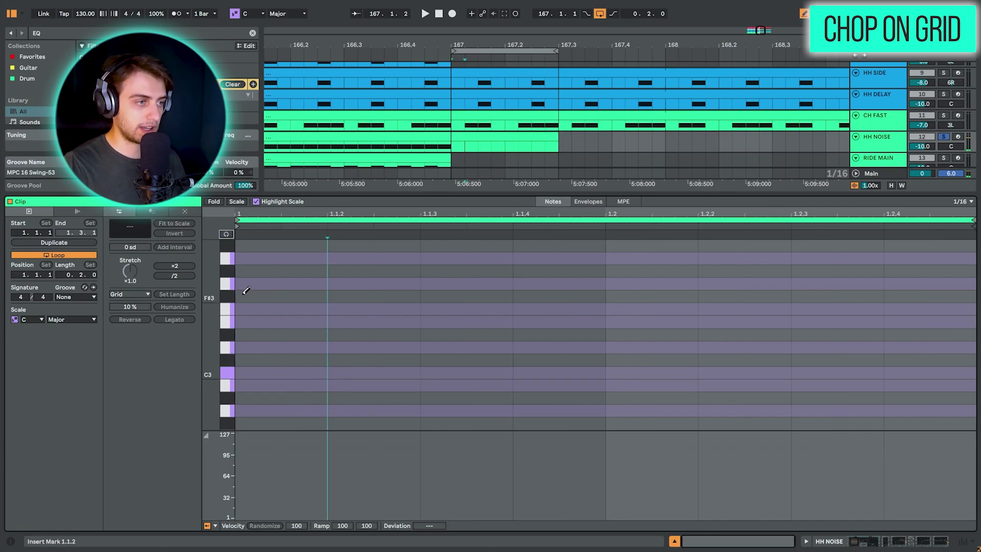
pyautogui.moveTo(264, 372); pyautogui.dragTo(790, 388)
pyautogui.press('Up')
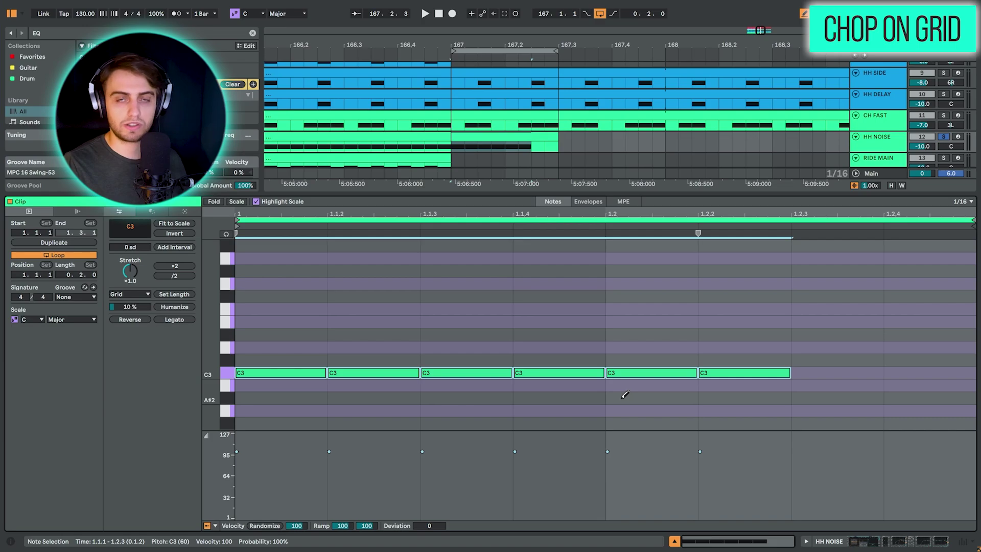
# - Extend a single C3 note across the whole clip with Legato and chop it on the 1/16 grid
pyautogui.click(174, 319)
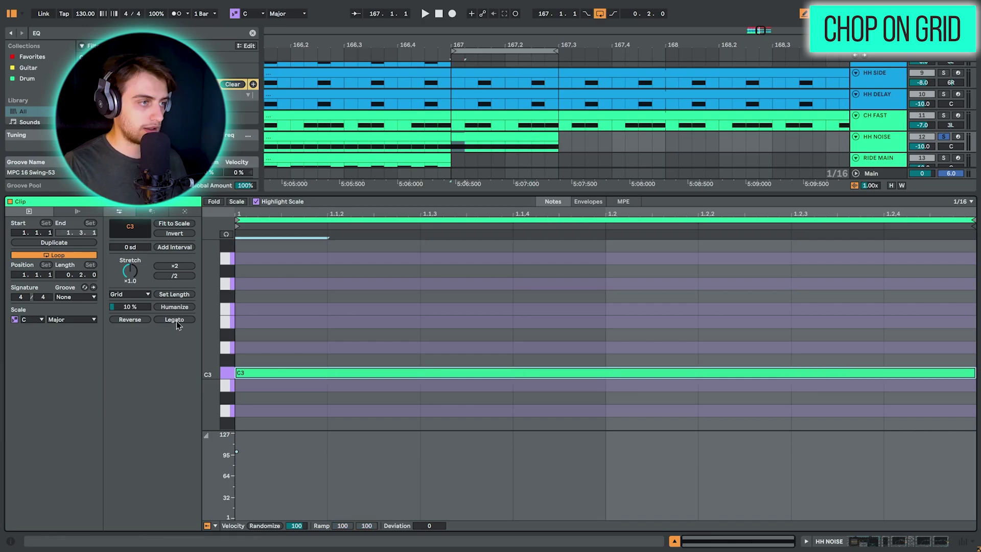
pyautogui.rightClick(353, 375)
pyautogui.click(417, 221)
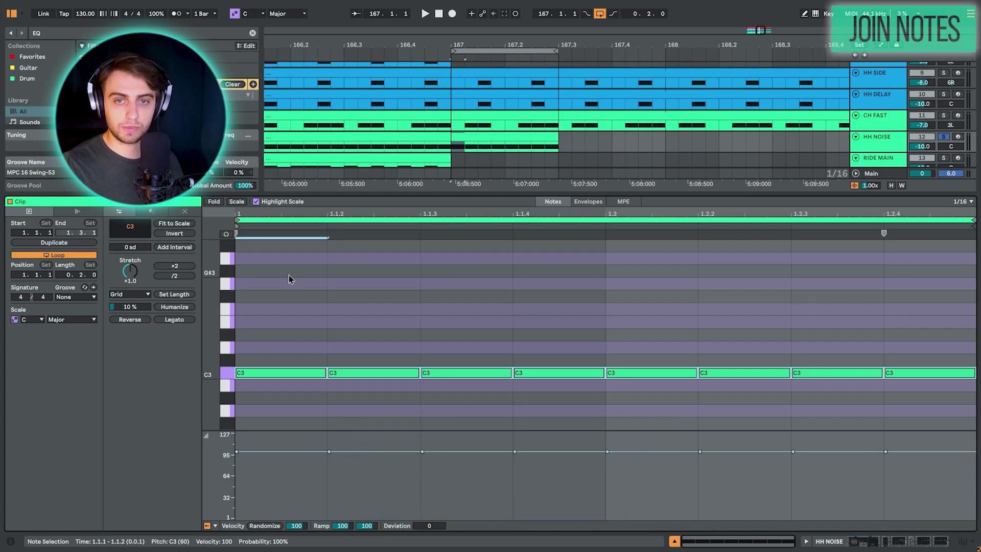
# - Join the chopped C3 notes in pairs into 1/8 notes and play back the clip
pyautogui.moveTo(289, 275); pyautogui.dragTo(353, 373)
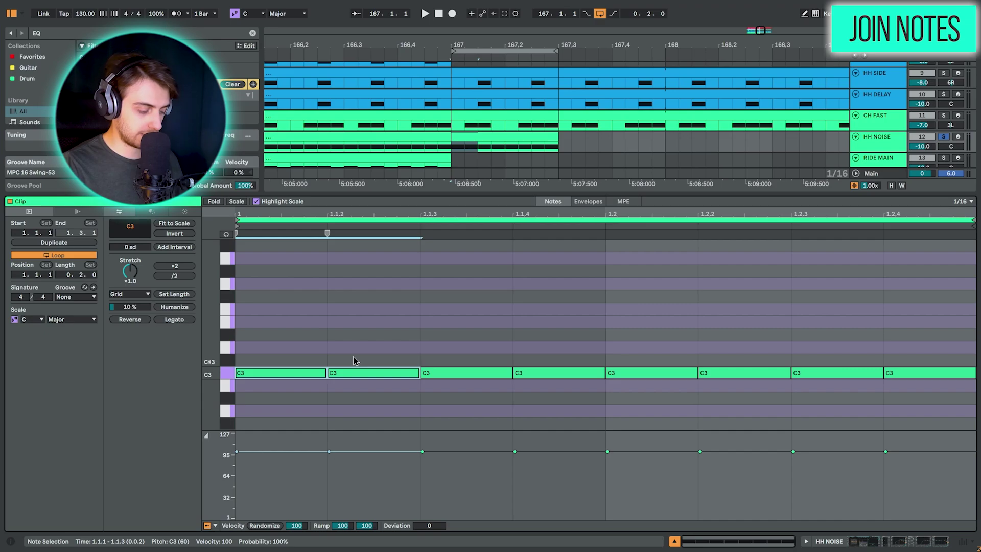
pyautogui.hotkey('ctrl', 'j')
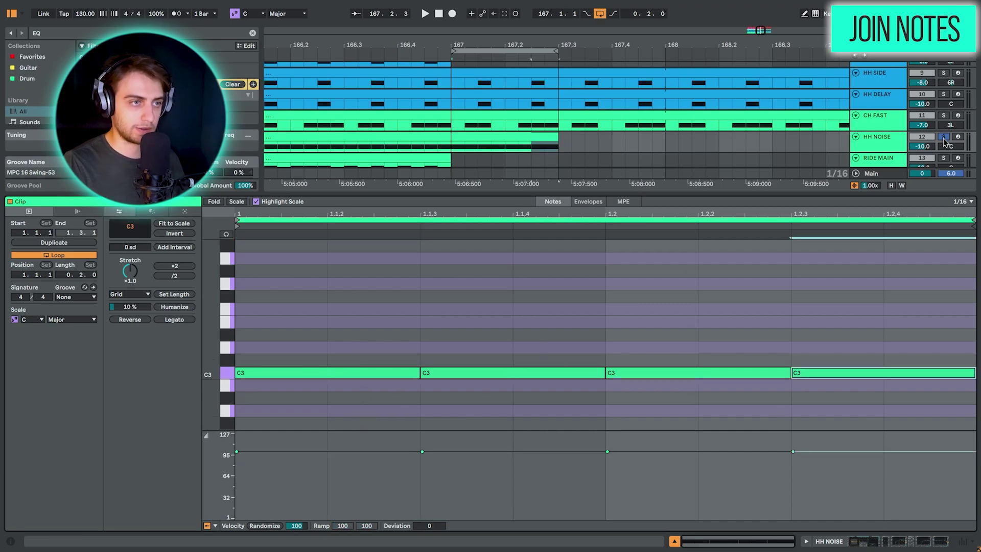
pyautogui.press('space')
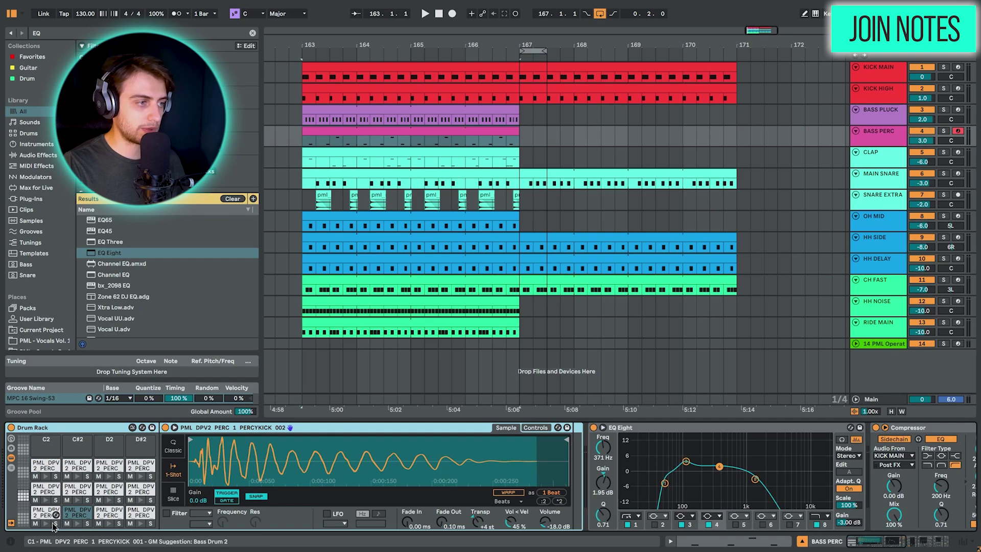
# - Audition the percussion pads C1 to D#1 in the BASS PERC track's Drum Rack
pyautogui.click(46, 523)
pyautogui.click(77, 523)
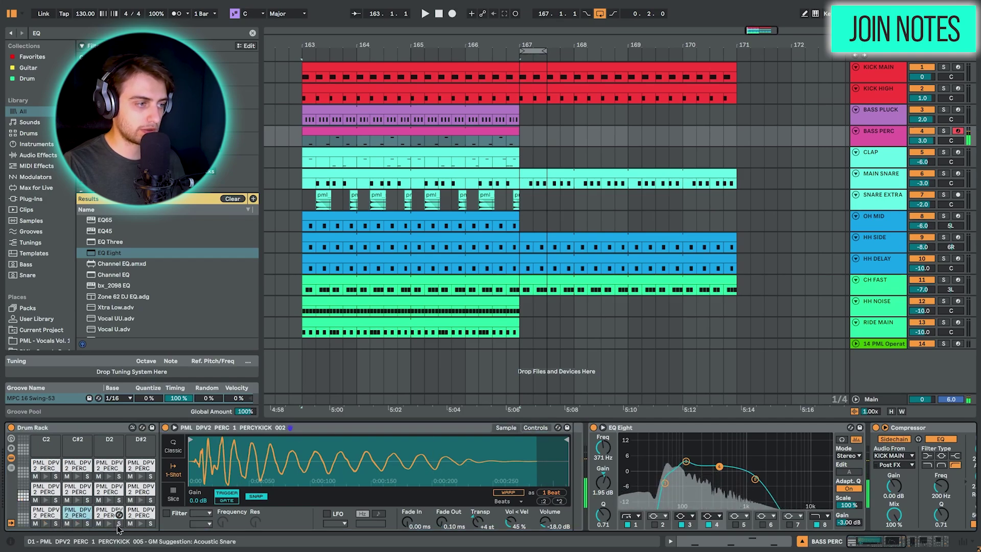
pyautogui.click(108, 523)
pyautogui.click(140, 523)
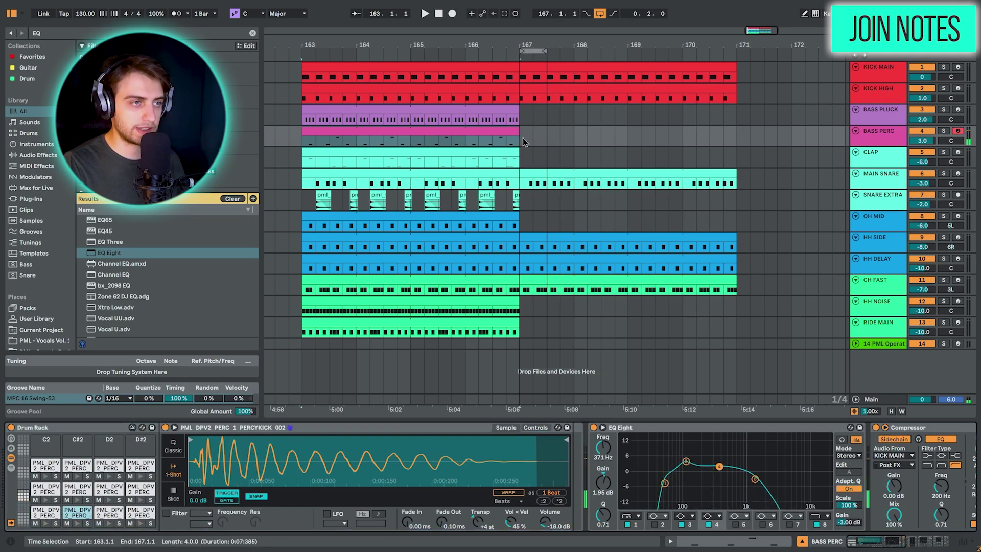
# - Create a half-bar MIDI clip on the BASS PERC track at bar 167 and add a 1/16 note at its start
pyautogui.moveTo(522, 139); pyautogui.dragTo(547, 142)
pyautogui.press('super+shift+m')
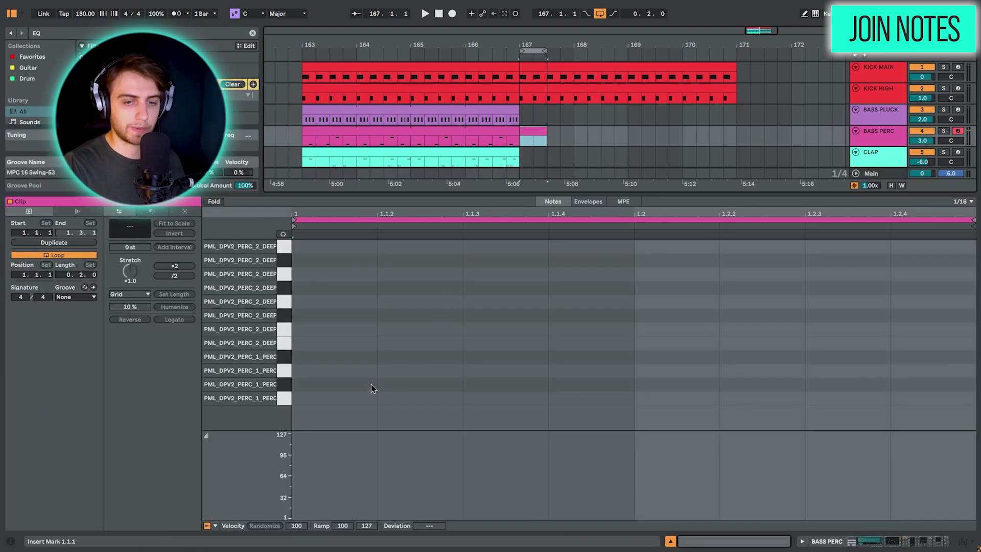
pyautogui.doubleClick(360, 315)
# - Transpose the new note through the neighbouring percussion sounds, settling on A1
pyautogui.press('Up')
pyautogui.press('Up')
pyautogui.press('Up')
pyautogui.press('Up')
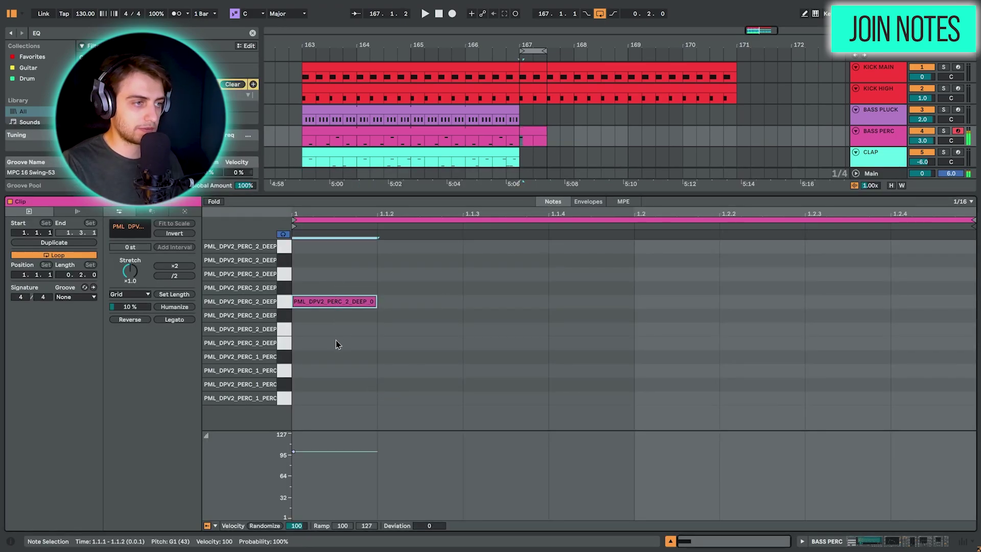
pyautogui.press('Up')
pyautogui.press('Down')
pyautogui.press('Down')
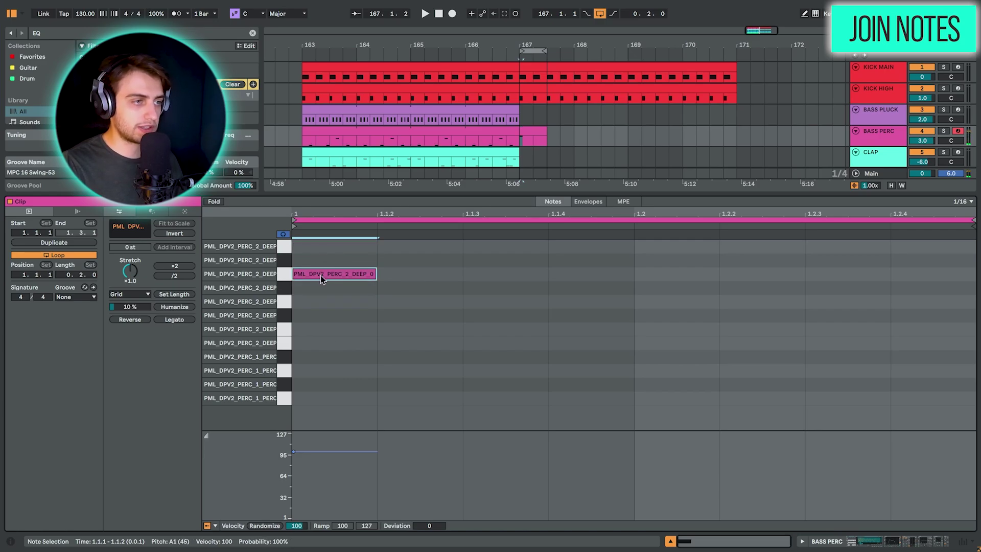
# - Extend the A1 note across the whole clip with Legato and solo the BASS PERC track
pyautogui.click(181, 320)
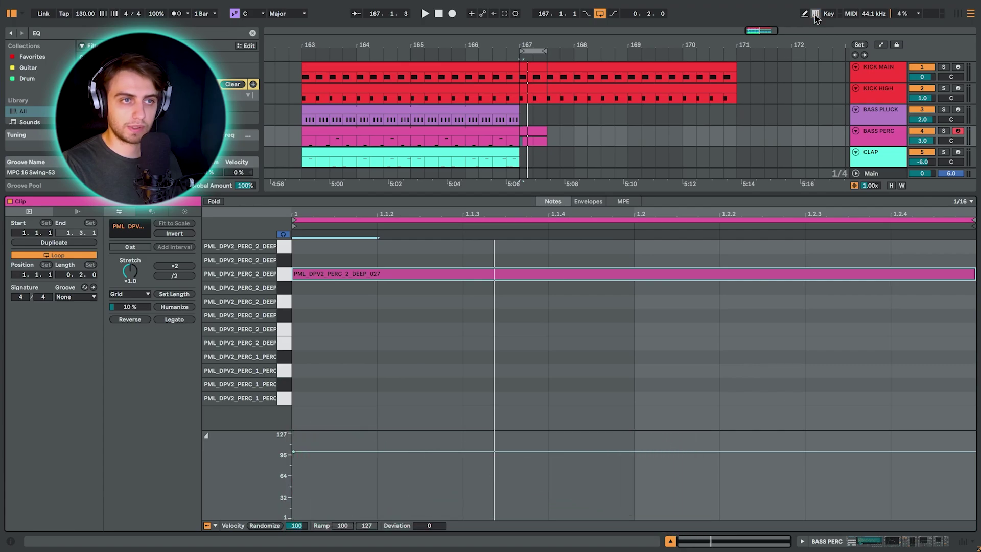
pyautogui.click(942, 131)
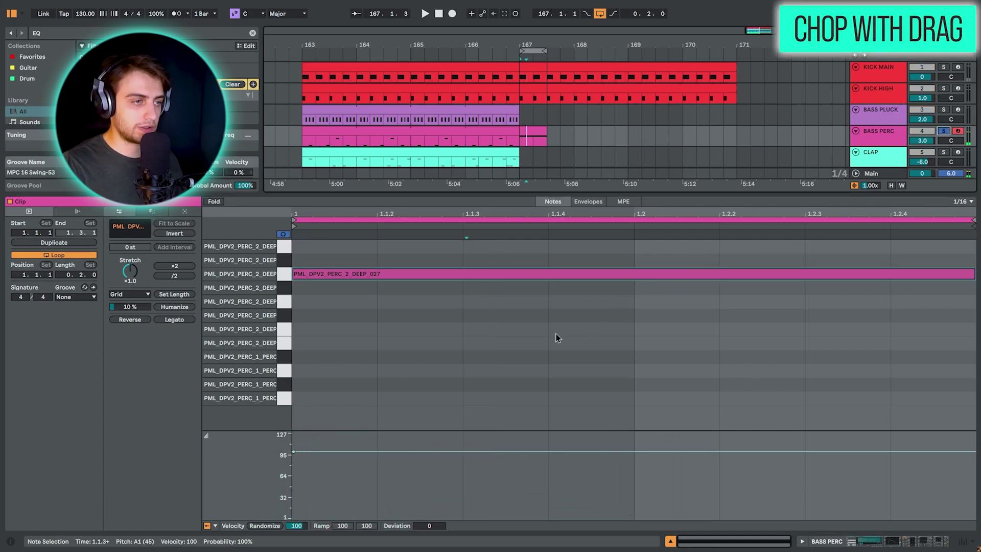
pyautogui.hotkey('ctrl', '4')
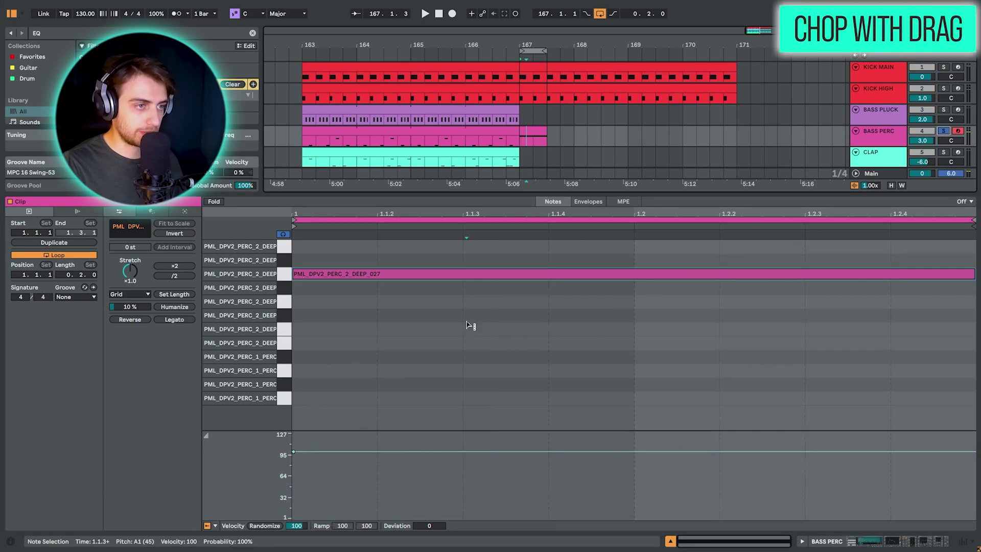
pyautogui.moveTo(464, 274); pyautogui.dragTo(652, 273)
pyautogui.hotkey('ctrl', '4')
pyautogui.click(817, 385)
pyautogui.hotkey('ctrl', 'z')
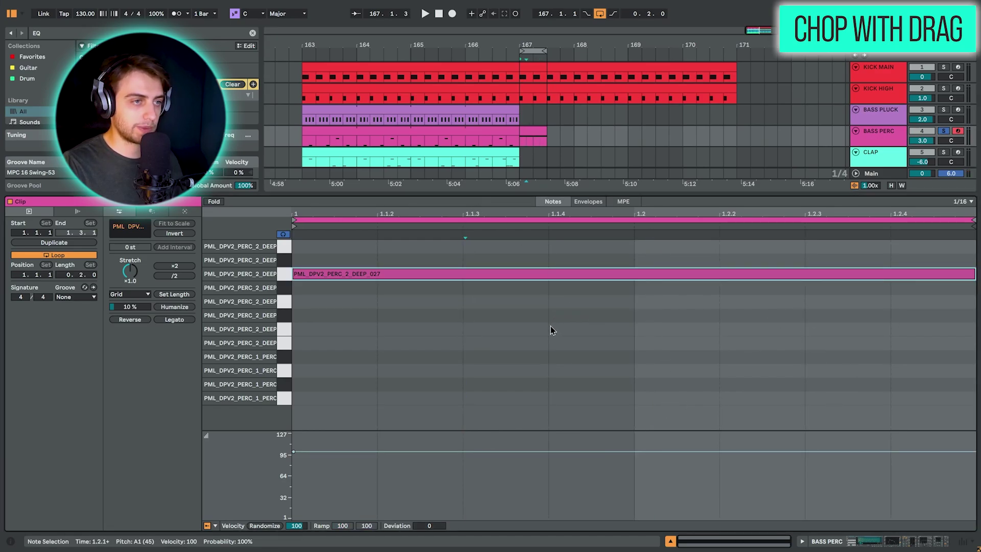
# - Split the A1 note at 1.1.4 and slightly after 1.2.3 with the grid off, and play back the clip
pyautogui.press('e')
pyautogui.moveTo(550, 274); pyautogui.dragTo(814, 274)
pyautogui.press('space')
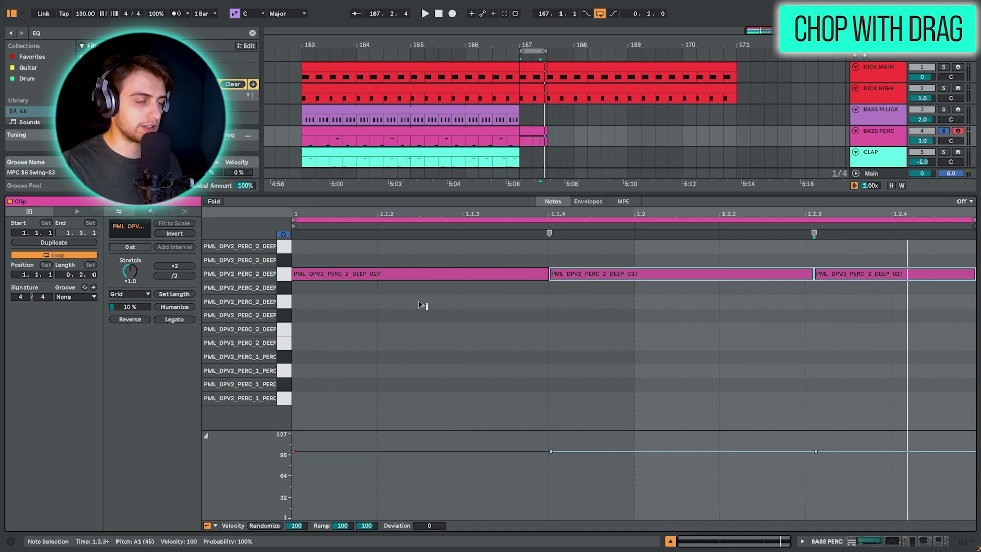
# - Split the first A1 note at three freehand points, and undo these splits
pyautogui.press('e')
pyautogui.click(400, 309)
pyautogui.click(353, 307)
pyautogui.click(482, 293)
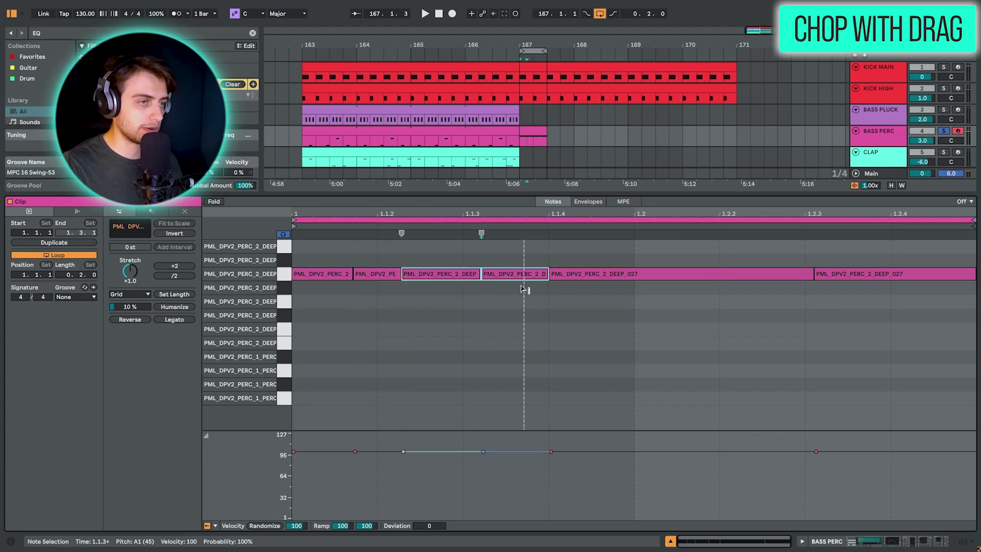
pyautogui.hotkey('ctrl', 'z')
pyautogui.hotkey('ctrl', 'z')
pyautogui.hotkey('ctrl', 'z')
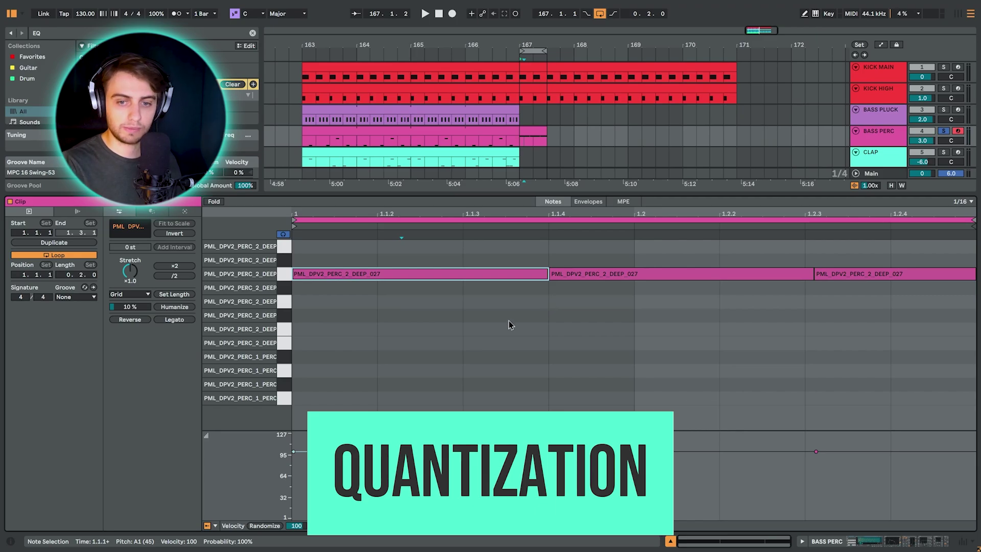
# - Show the MIDI transformation tools with Quantize chosen, and select all the notes in the clip
pyautogui.hotkey('shift', '?')
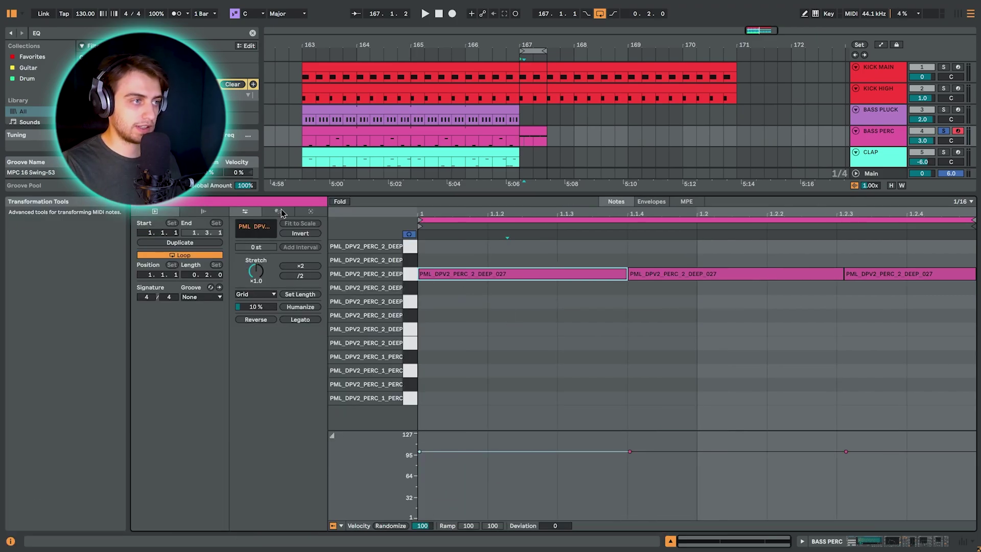
pyautogui.click(279, 211)
pyautogui.click(186, 223)
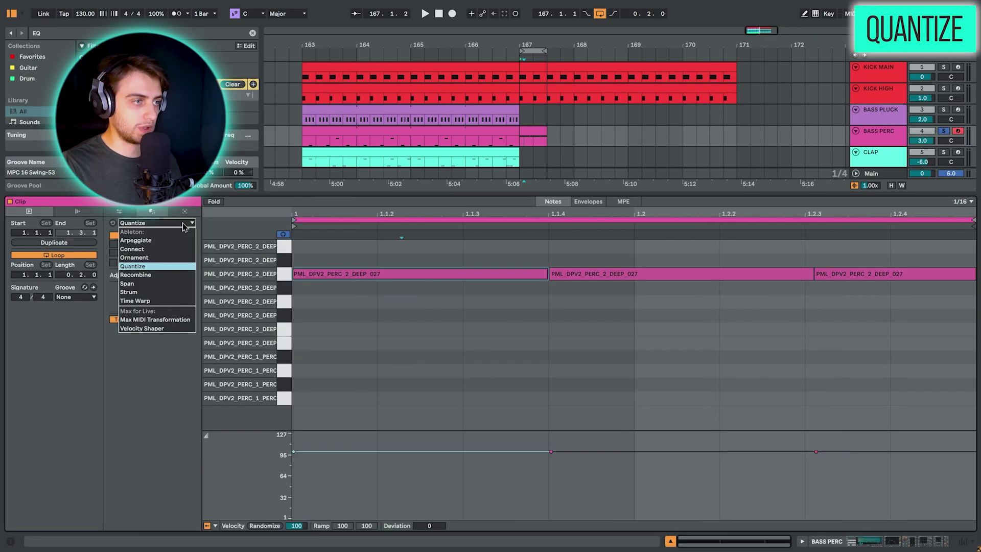
pyautogui.click(181, 224)
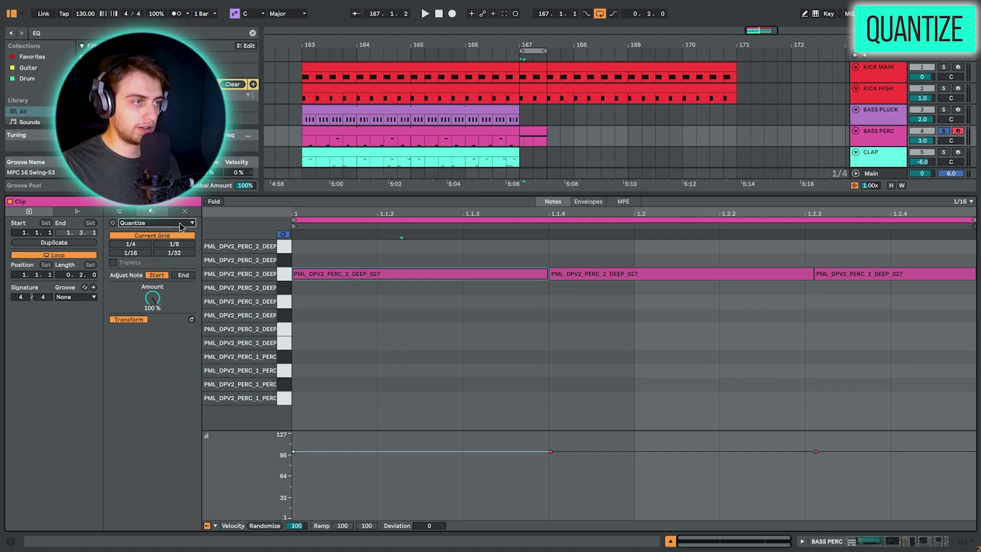
pyautogui.hotkey('ctrl', 'a')
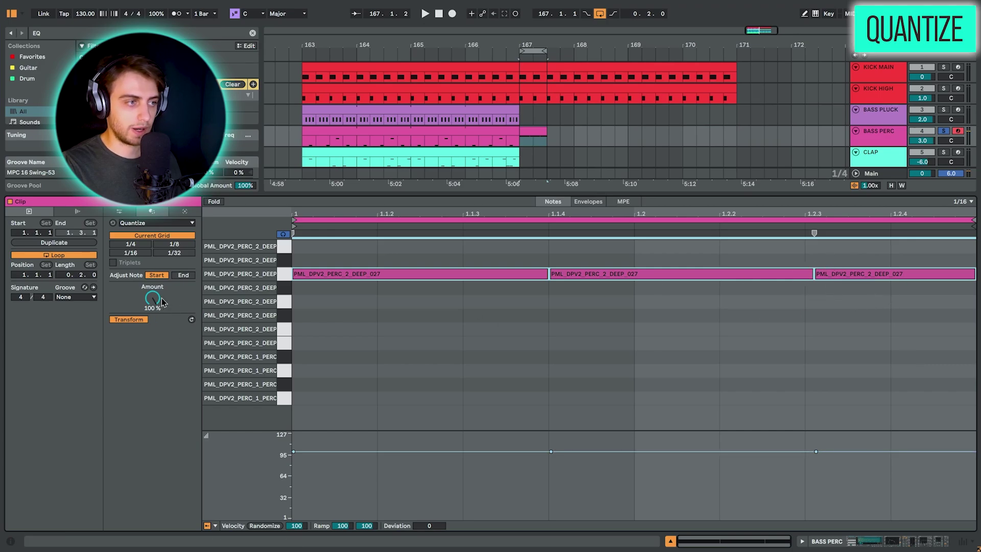
# - Try different Quantize amounts between 0% and 100% on the selected notes, adjusting their starts to the current grid
pyautogui.moveTo(153, 299); pyautogui.dragTo(153, 248)
pyautogui.moveTo(152, 299); pyautogui.dragTo(152, 358)
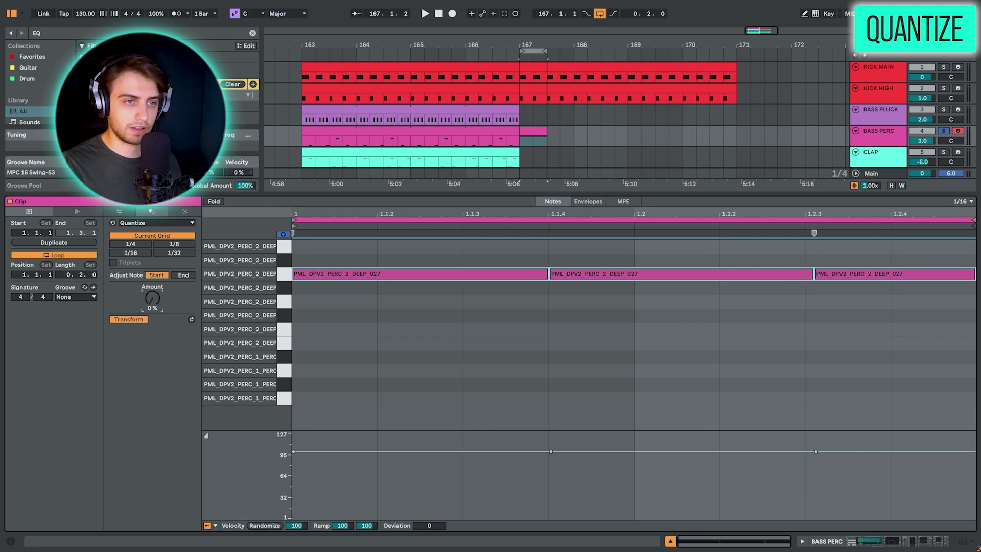
pyautogui.moveTo(152, 306); pyautogui.dragTo(149, 299)
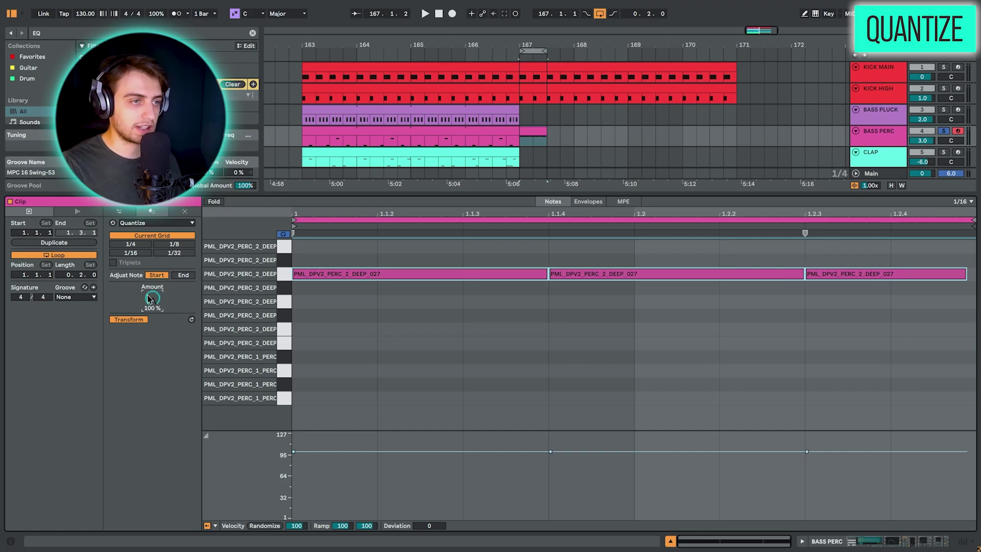
pyautogui.moveTo(149, 298)
pyautogui.mouseDown()
pyautogui.moveTo(149, 337)
pyautogui.moveTo(163, 287)
pyautogui.mouseUp()
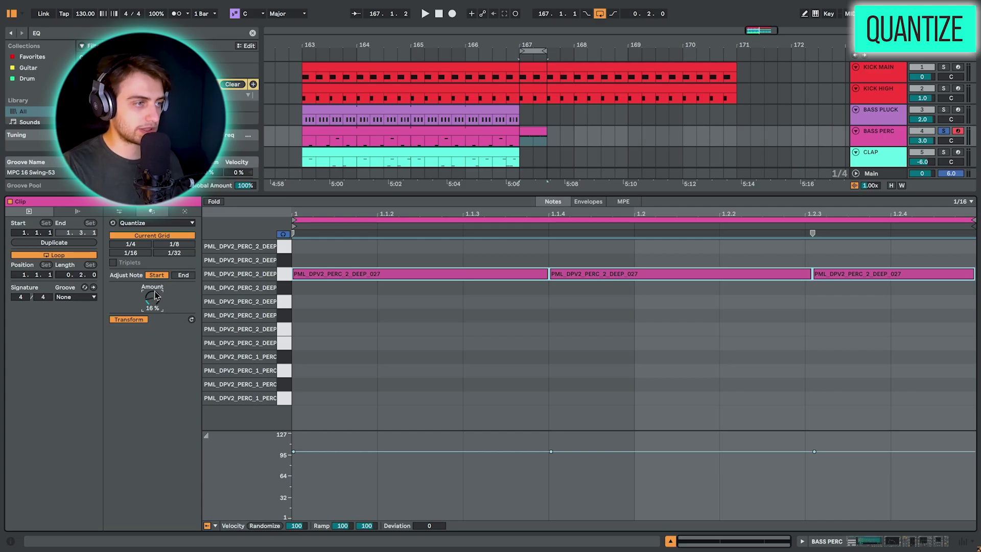
# - Quantize the selected notes to the current grid with an amount of 37%, switching Transform off and back on
pyautogui.moveTo(144, 307); pyautogui.dragTo(152, 259)
pyautogui.click(142, 321)
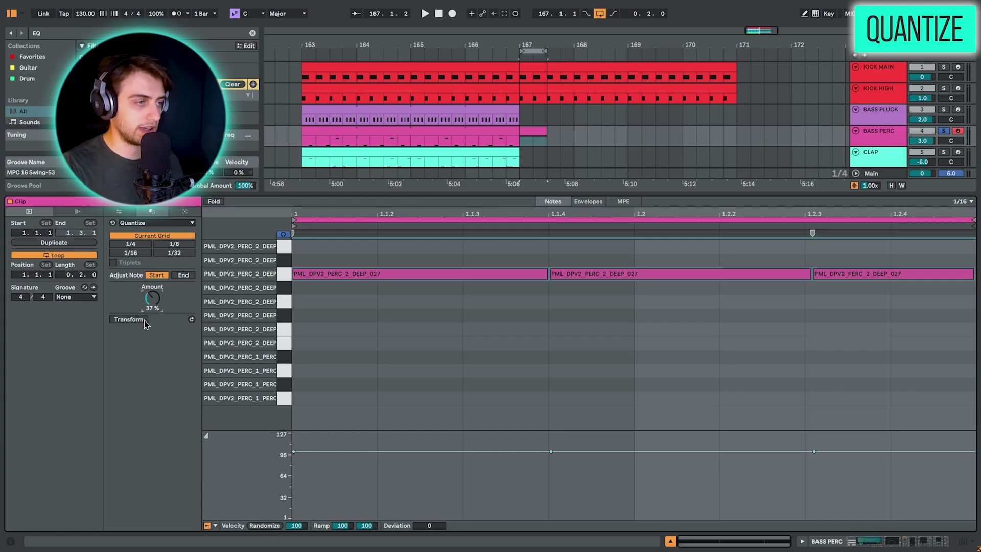
pyautogui.moveTo(152, 300); pyautogui.dragTo(152, 360)
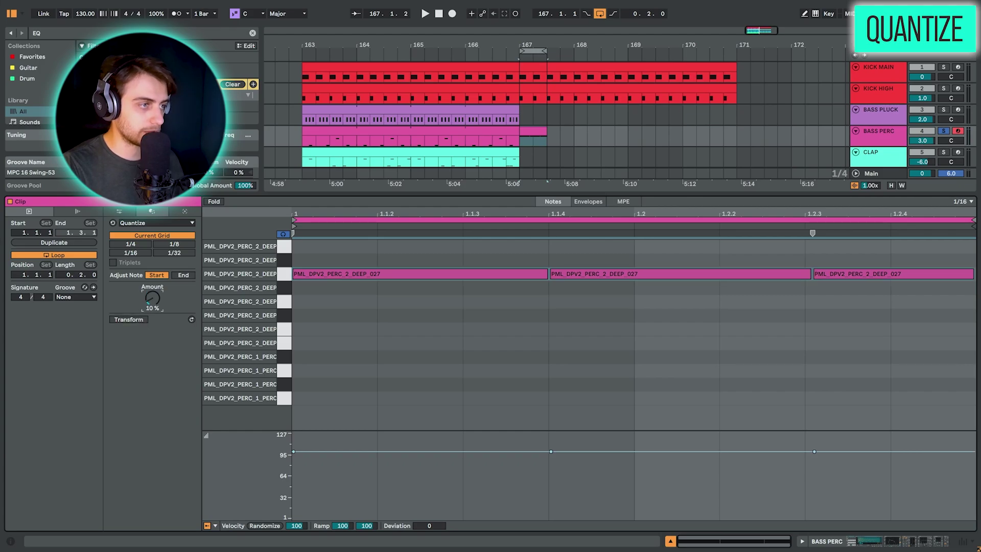
pyautogui.click(138, 319)
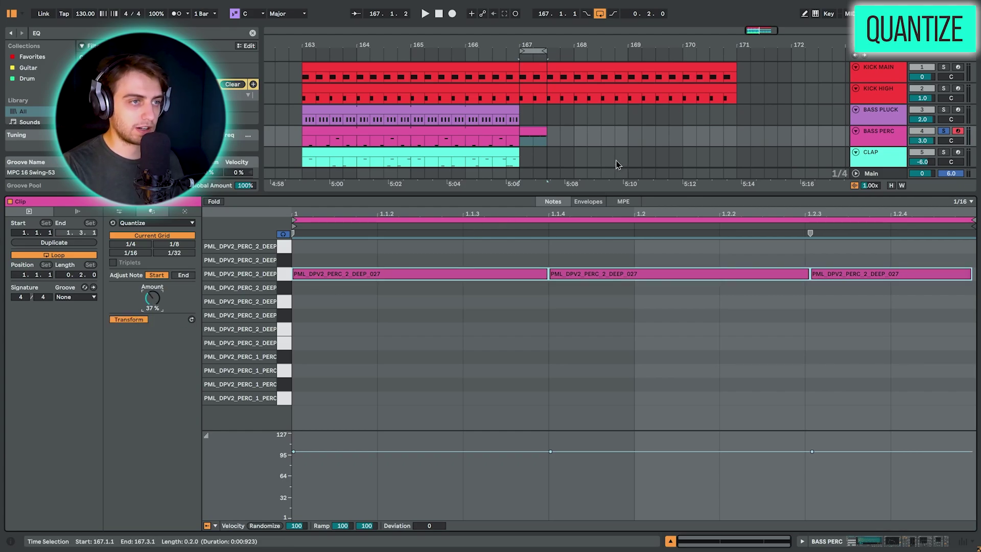
# - Extend the BASS PERC clip to bar 171 and play it back with the loop set to bars 167 to 171
pyautogui.press('space')
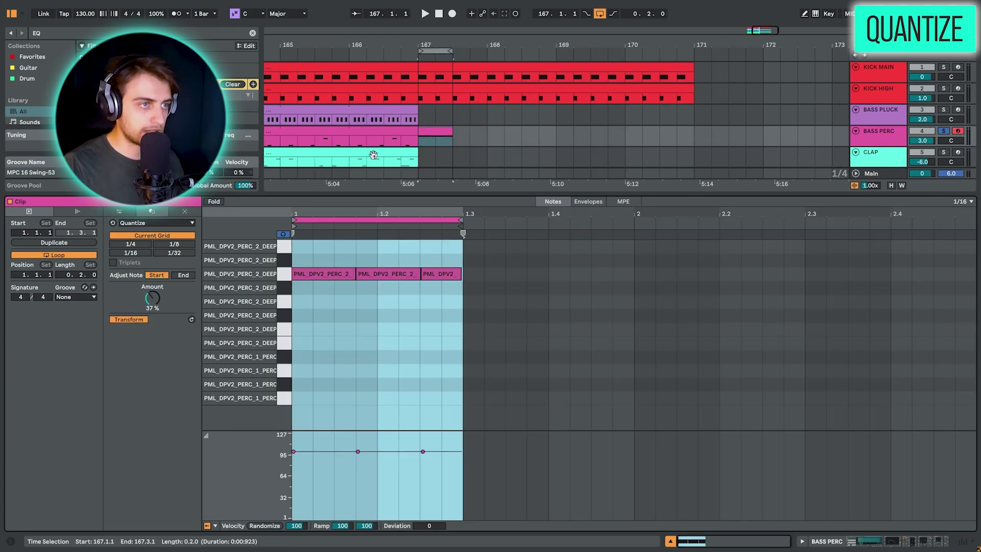
pyautogui.moveTo(452, 131); pyautogui.dragTo(696, 146)
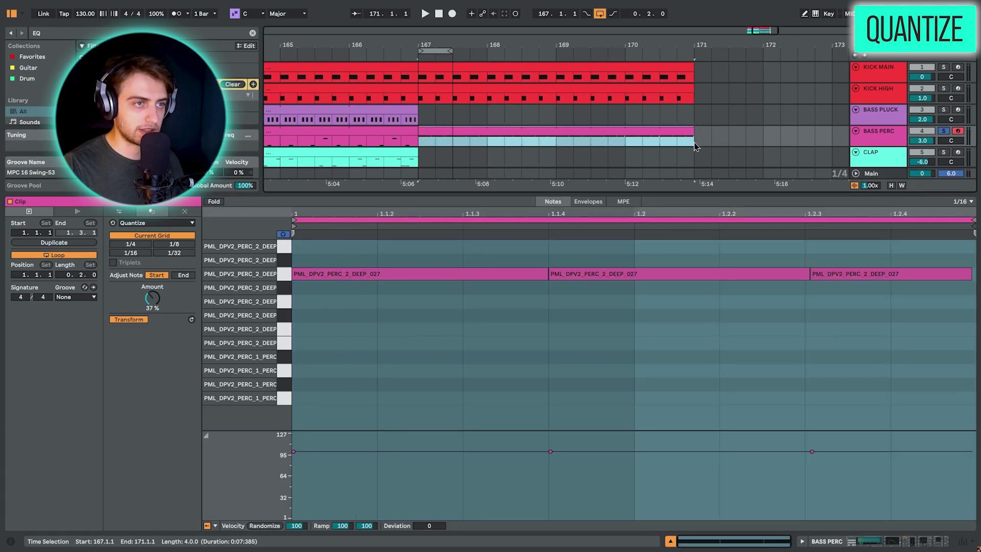
pyautogui.click(659, 132)
pyautogui.hotkey('ctrl', 'l')
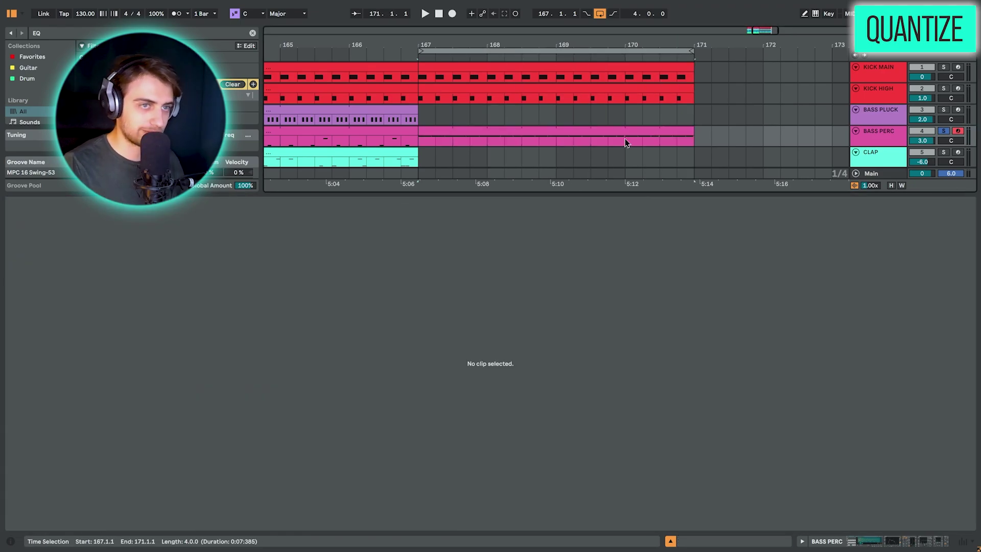
pyautogui.press('space')
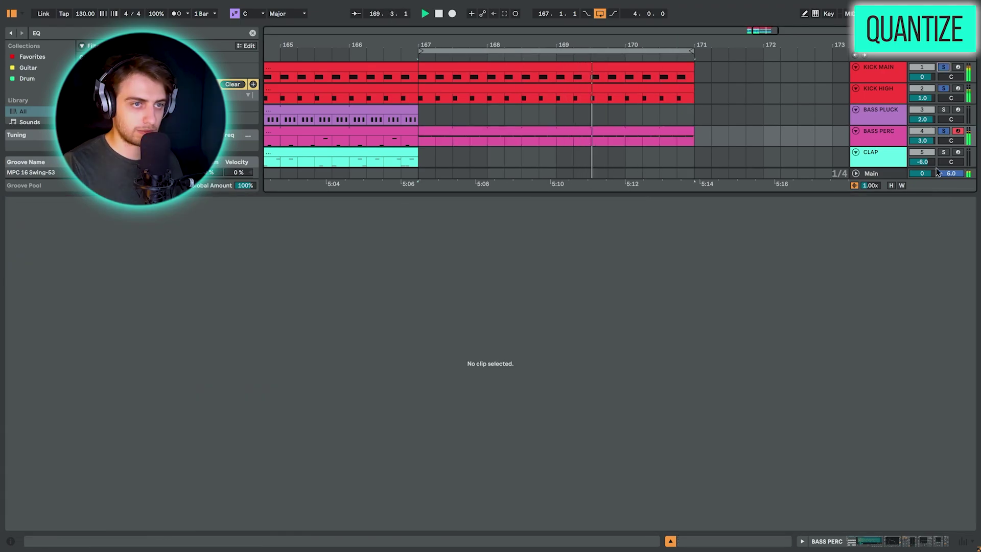
# - Duplicate the HH NOISE clip into bars 167 to 171 of the arrangement
pyautogui.click(670, 541)
pyautogui.click(376, 302)
pyautogui.hotkey('ctrl', 'd')
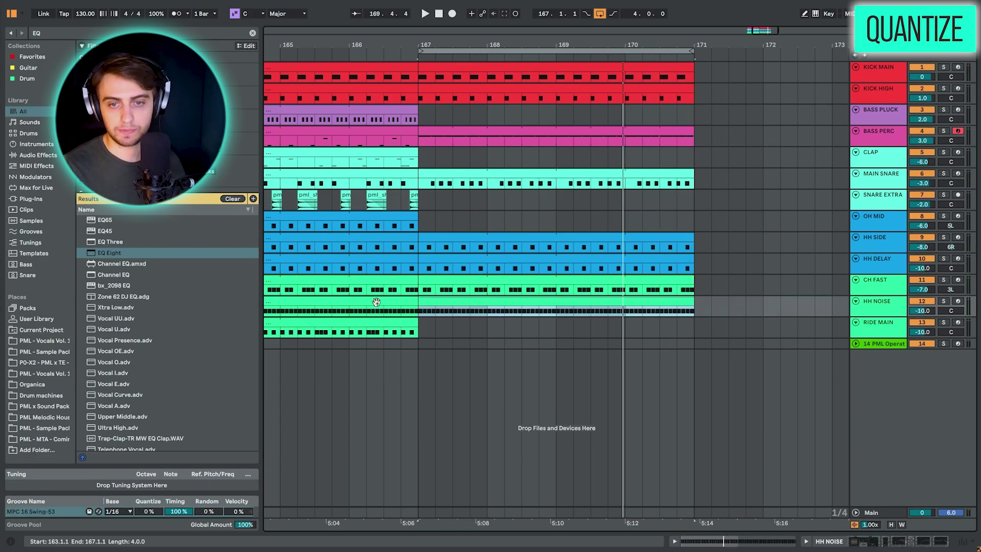
# - Create an empty four-bar MIDI clip on the PML Operator TR-909 track at bar 153
pyautogui.moveTo(446, 45); pyautogui.dragTo(513, 13)
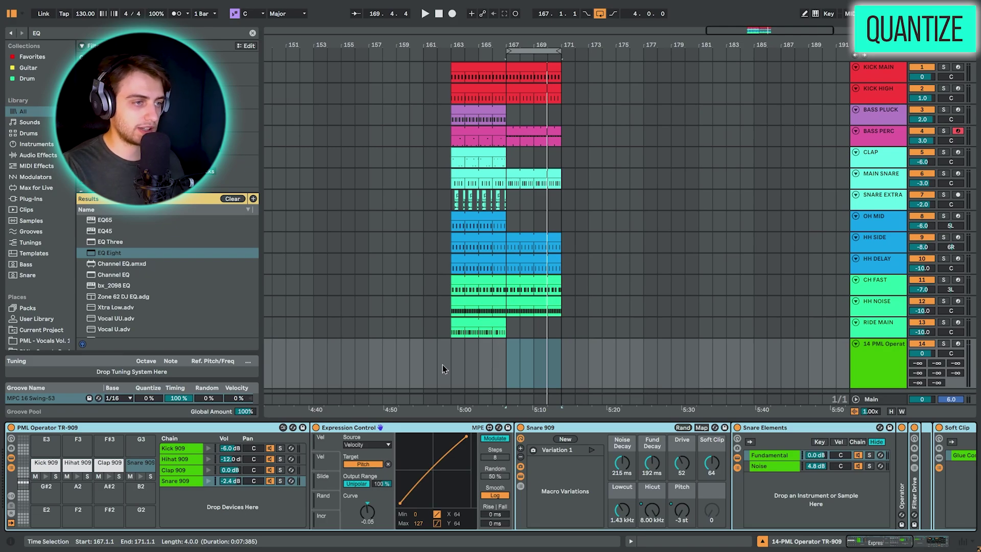
pyautogui.moveTo(314, 356); pyautogui.dragTo(372, 353)
pyautogui.press('super+shift+m')
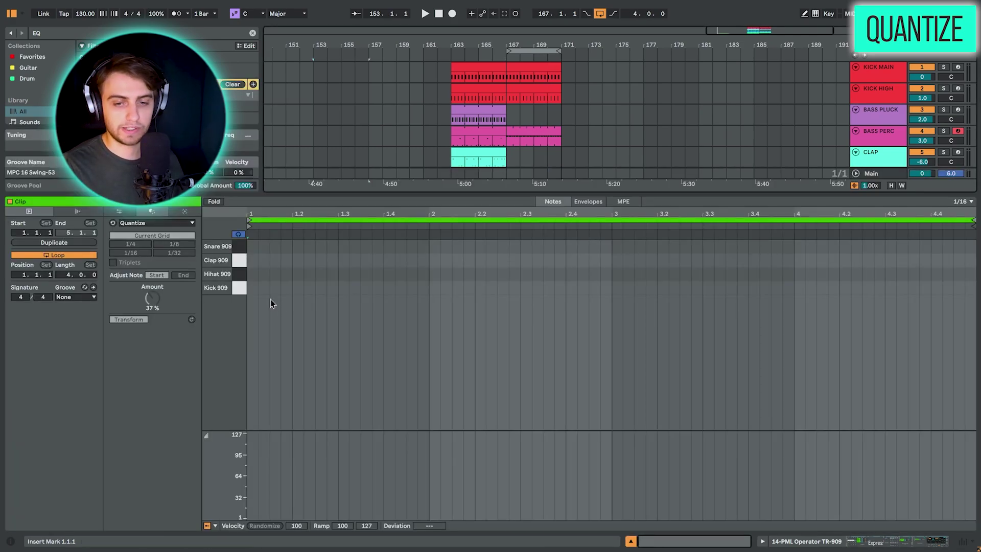
# - Add two Snare 909 notes near the start of the clip and lower the second note's velocity
pyautogui.doubleClick(251, 247)
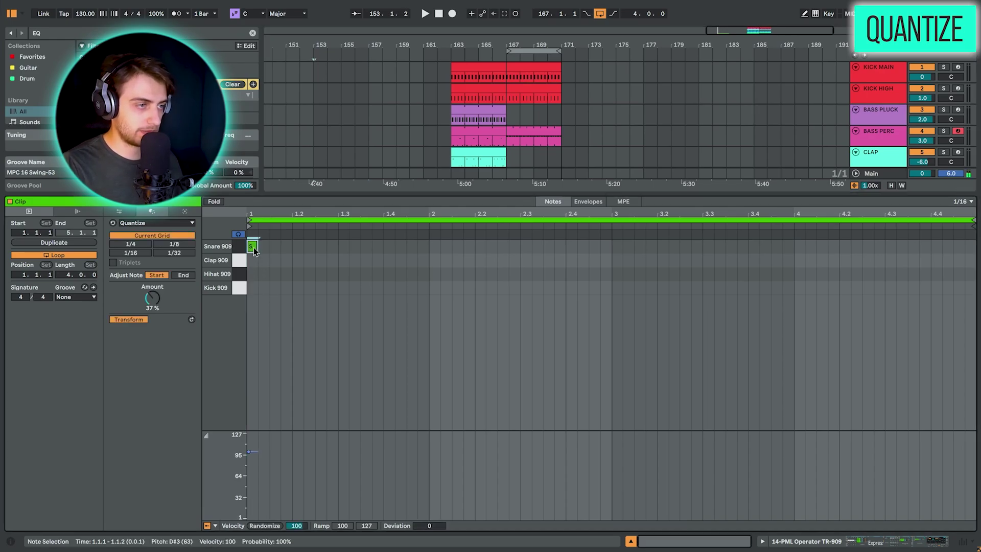
pyautogui.doubleClick(274, 246)
pyautogui.moveTo(303, 479); pyautogui.dragTo(274, 450)
pyautogui.moveTo(271, 451); pyautogui.dragTo(272, 518)
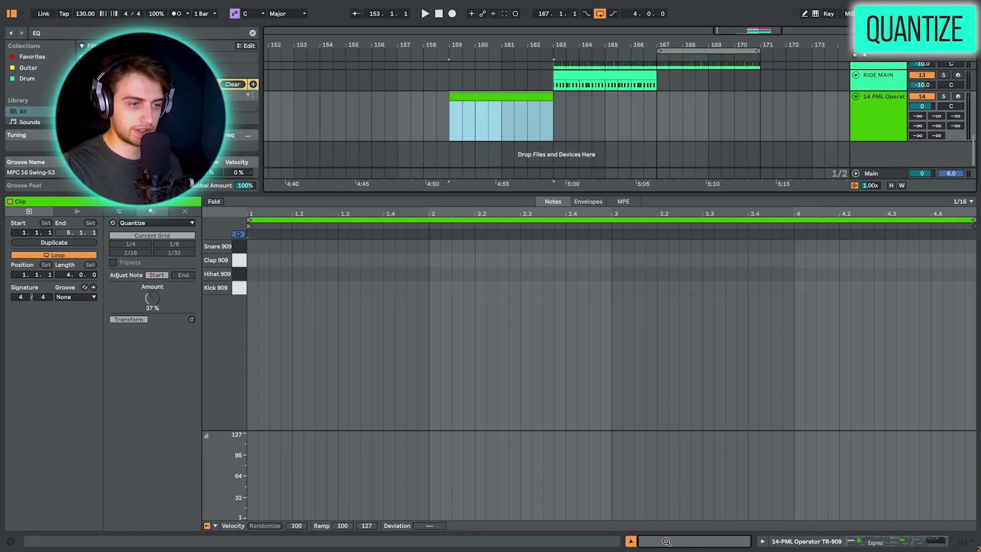
# - Draw a Snare 909 note at the start of the clip at bar 159 and extend it across all four bars with Legato
pyautogui.click(630, 541)
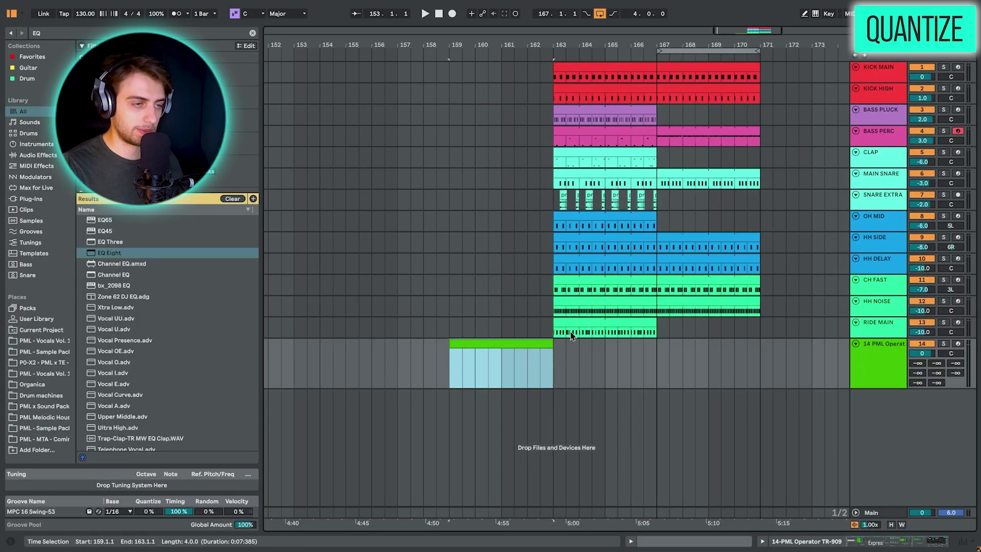
pyautogui.hotkey('ctrl', 'alt', 'l')
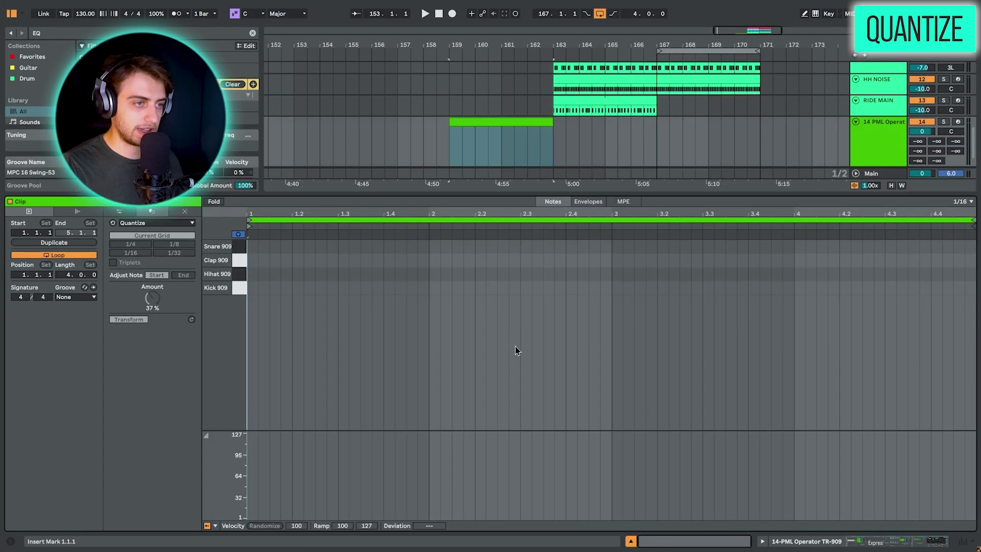
pyautogui.click(257, 244)
pyautogui.press('b')
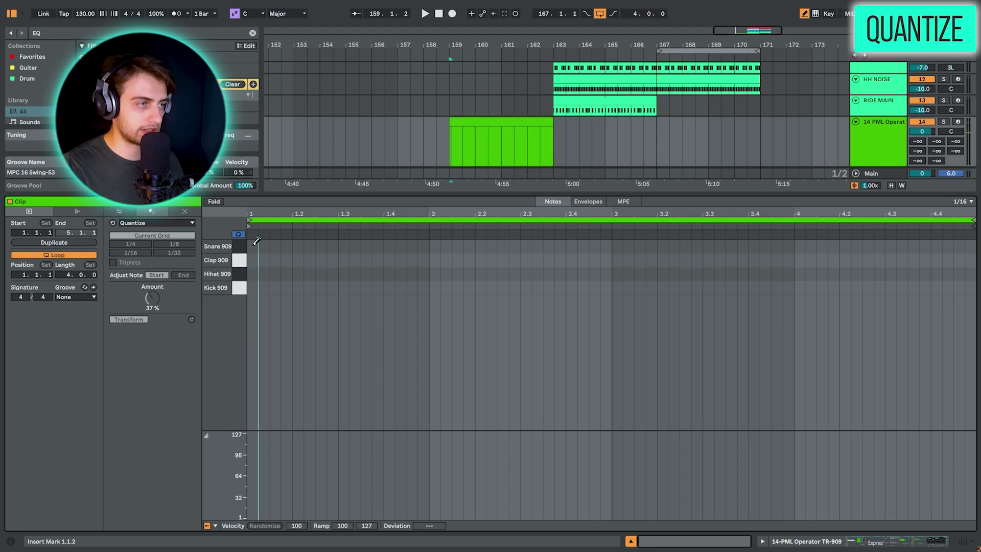
pyautogui.click(257, 242)
pyautogui.click(119, 211)
pyautogui.click(182, 321)
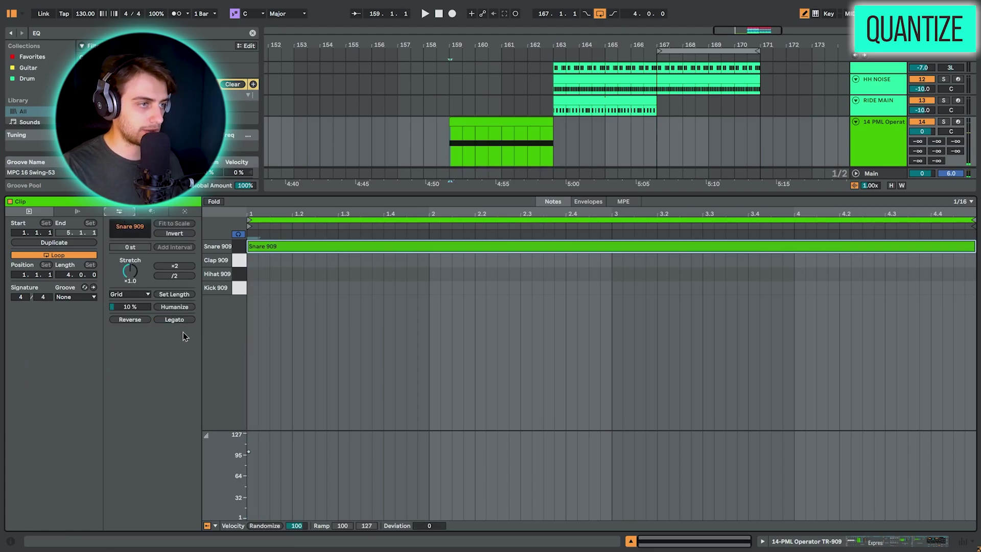
# - Chop the four-bar Snare 909 note into many equal slices
pyautogui.press('b')
pyautogui.click(452, 261)
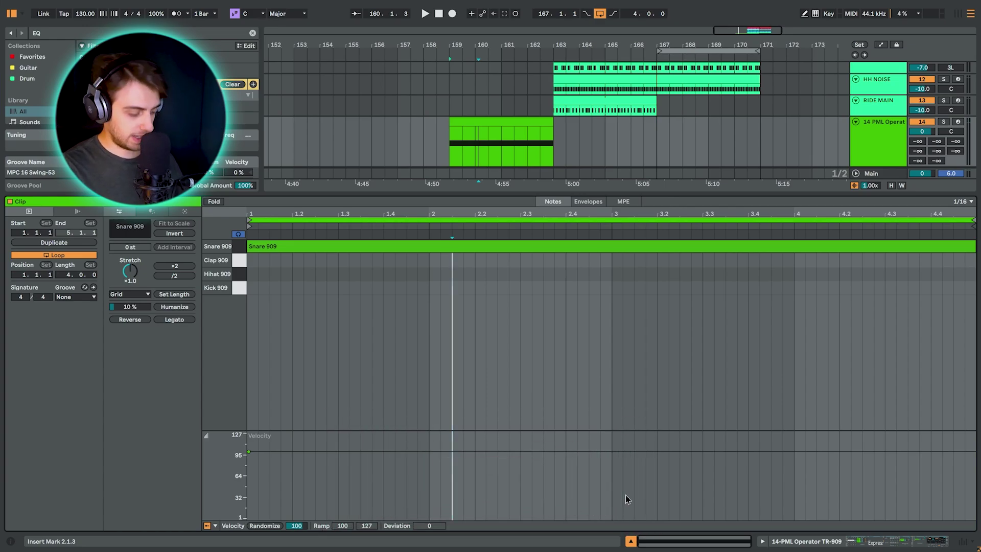
pyautogui.click(502, 246)
pyautogui.hotkey('ctrl', 'e')
pyautogui.moveTo(499, 248); pyautogui.dragTo(519, 283)
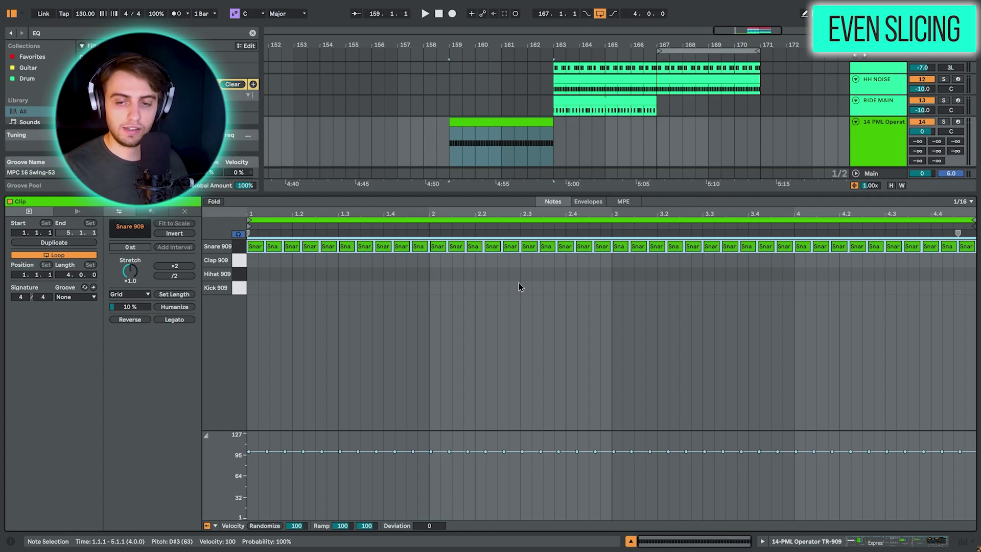
# - Delete the sliced notes and fill the clip with four consecutive one-bar Snare 909 notes
pyautogui.press('Delete')
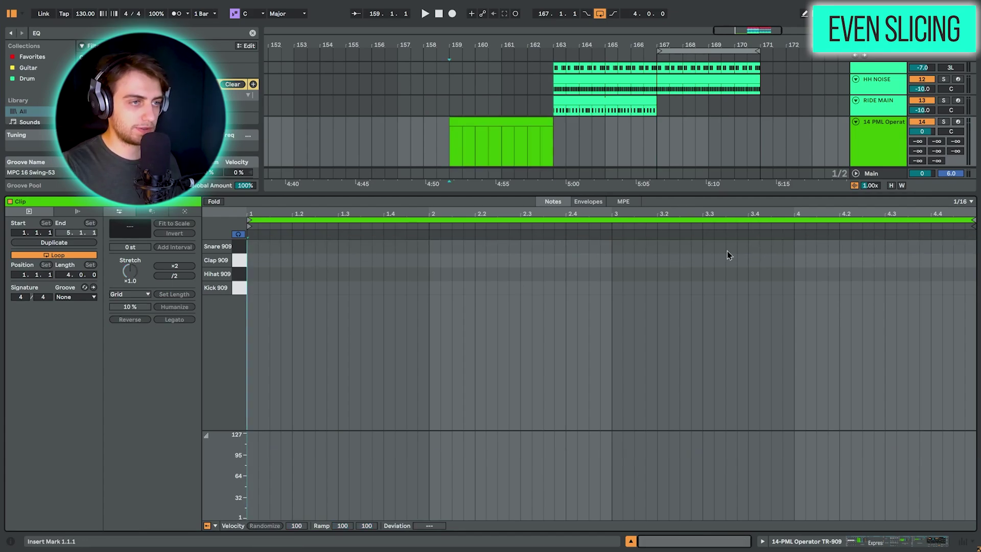
pyautogui.press('b')
pyautogui.click(252, 246)
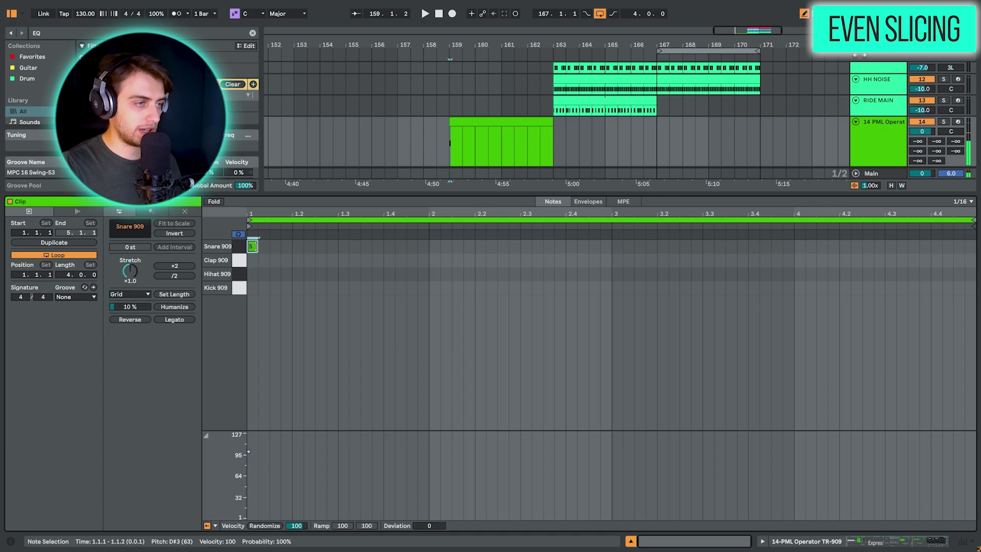
pyautogui.moveTo(259, 246); pyautogui.dragTo(429, 245)
pyautogui.hotkey('ctrl', 'd')
pyautogui.hotkey('ctrl', 'd')
pyautogui.hotkey('ctrl', 'd')
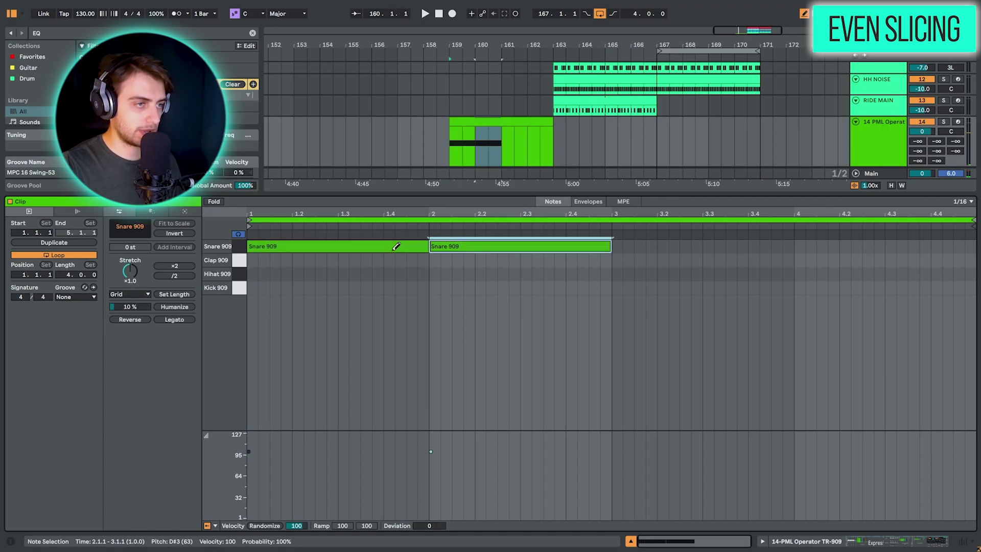
# - Chop the first-bar Snare 909 note into four equal parts and the second-bar note into six, and play the clip
pyautogui.press('b')
pyautogui.click(300, 248)
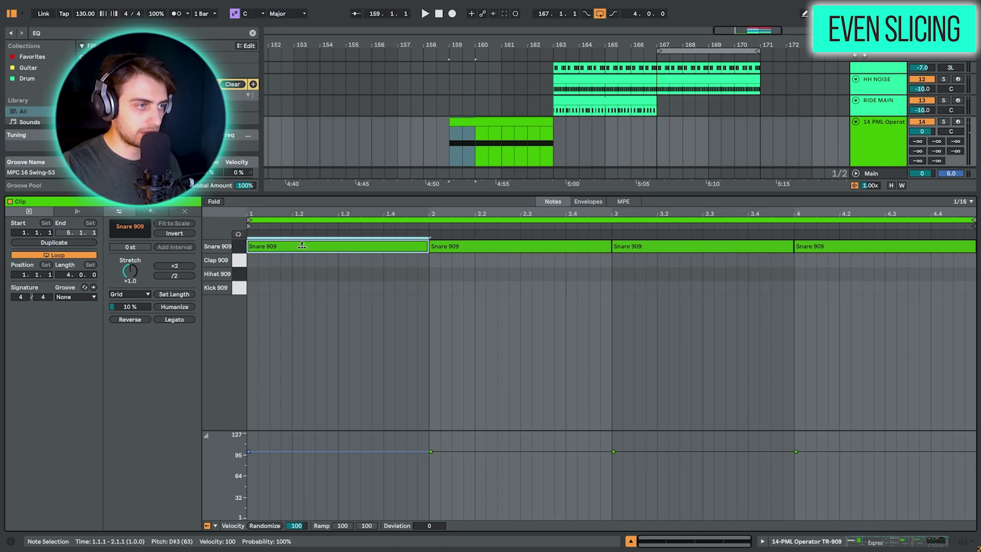
pyautogui.moveTo(302, 246); pyautogui.dragTo(302, 258)
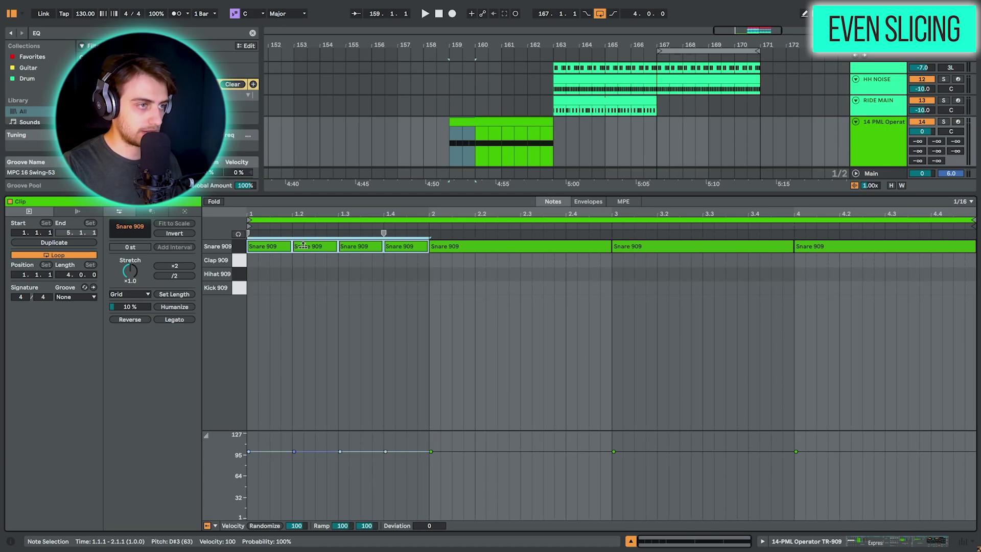
pyautogui.click(452, 249)
pyautogui.moveTo(467, 250); pyautogui.dragTo(462, 261)
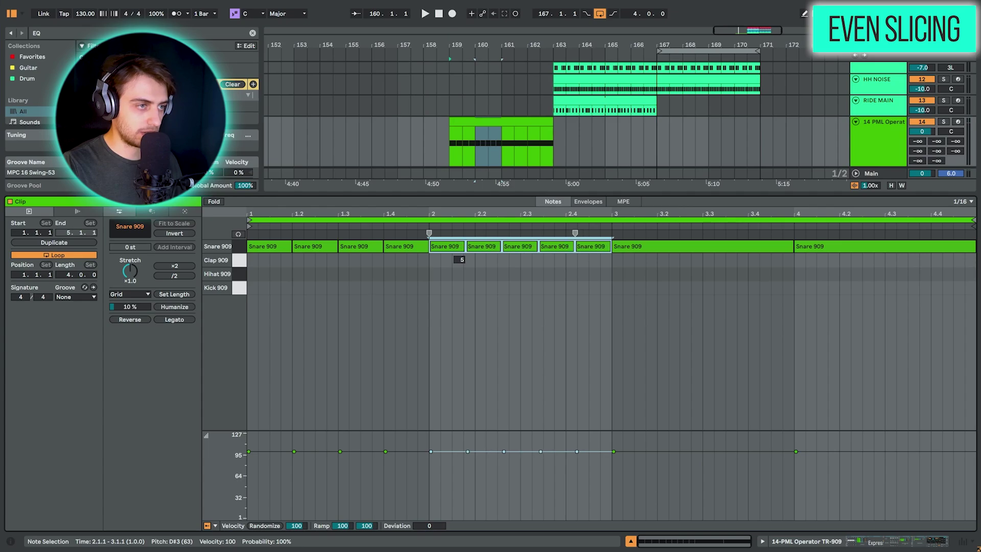
pyautogui.click(517, 156)
pyautogui.click(517, 121)
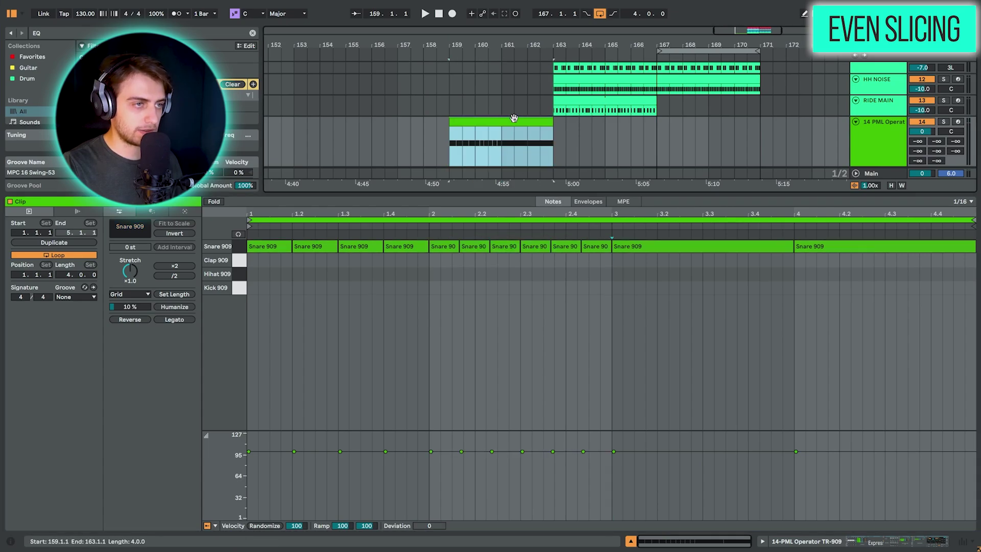
pyautogui.press('space')
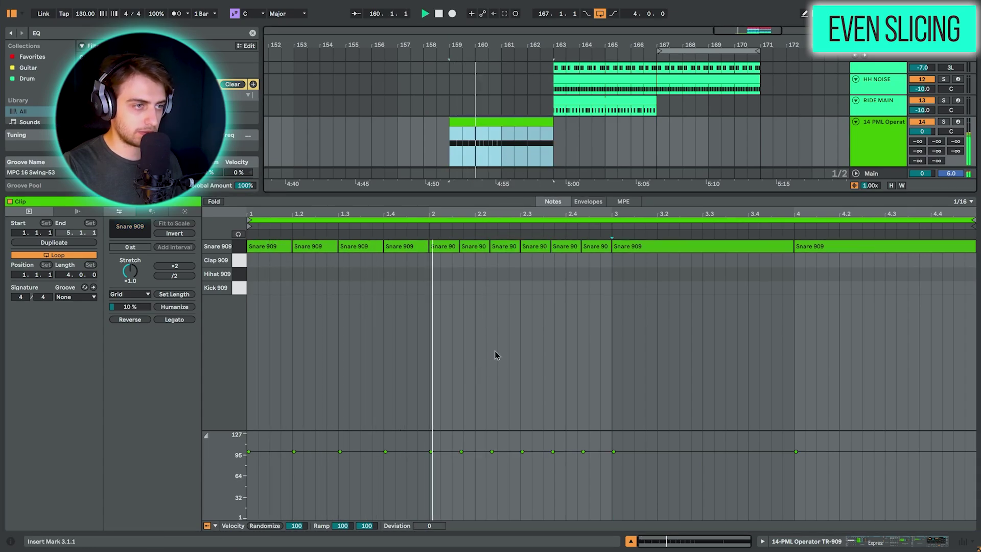
# - Chop the third-bar Snare 909 note into sixteen equal parts and play the clip back
pyautogui.click(648, 247)
pyautogui.press('space')
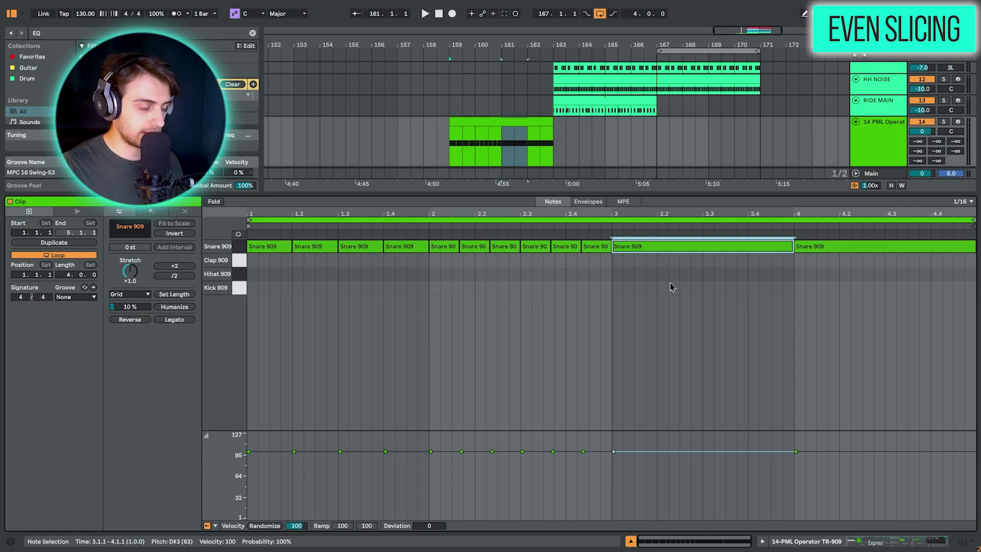
pyautogui.hotkey('ctrl', 'e')
pyautogui.press('space')
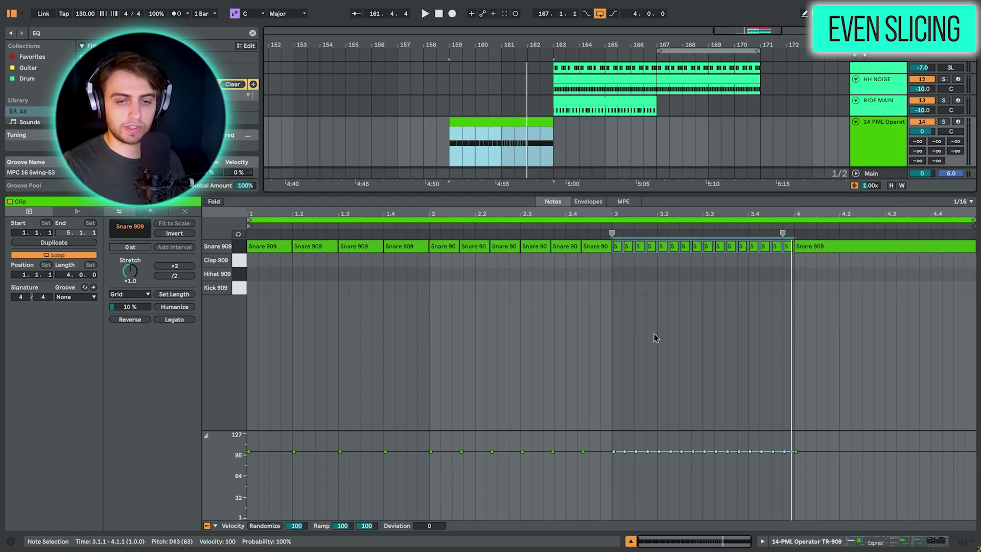
pyautogui.press('space')
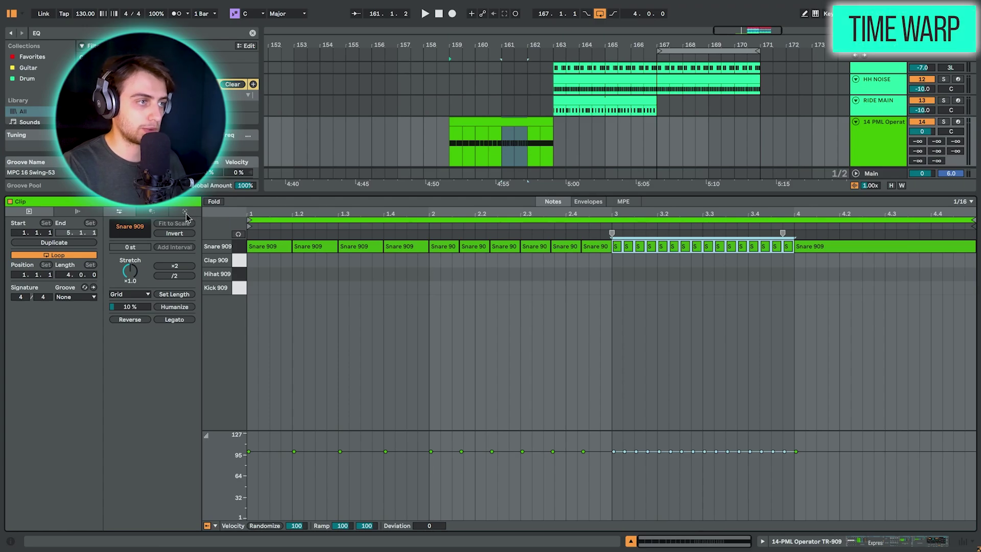
# - Apply the Time Warp transformation to the third-bar Snare 909 slices, raising the end breakpoint's speed to +1.61
pyautogui.click(151, 211)
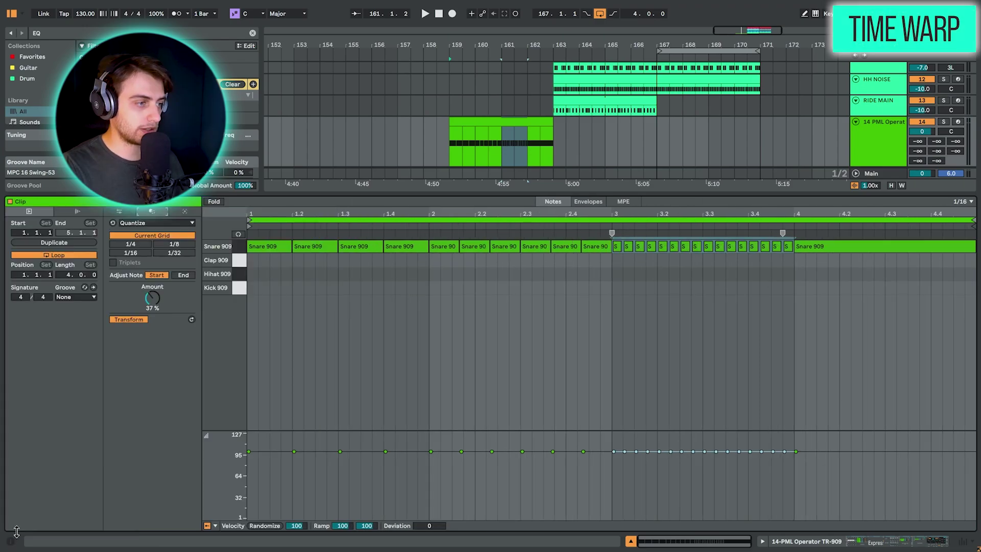
pyautogui.click(153, 223)
pyautogui.click(137, 298)
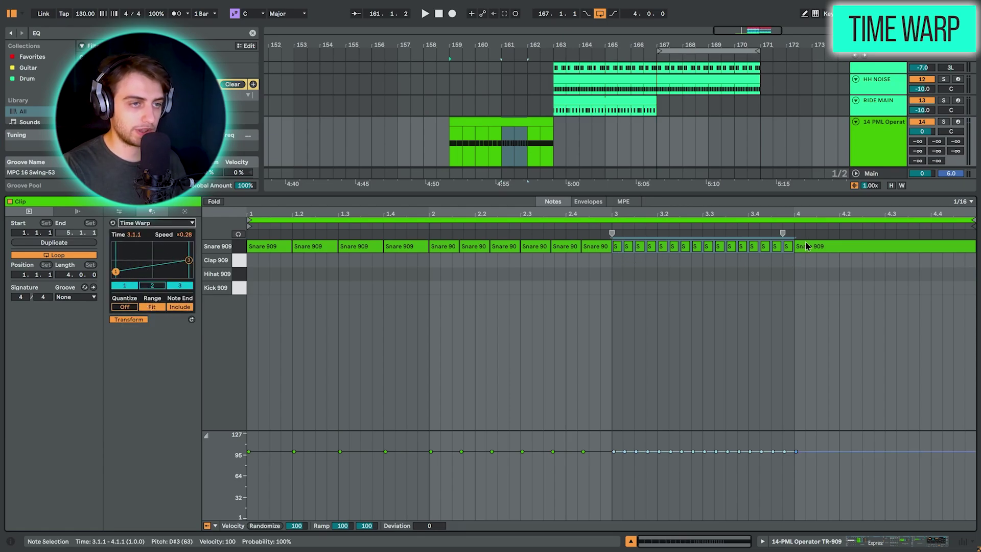
pyautogui.moveTo(759, 214); pyautogui.dragTo(758, 256)
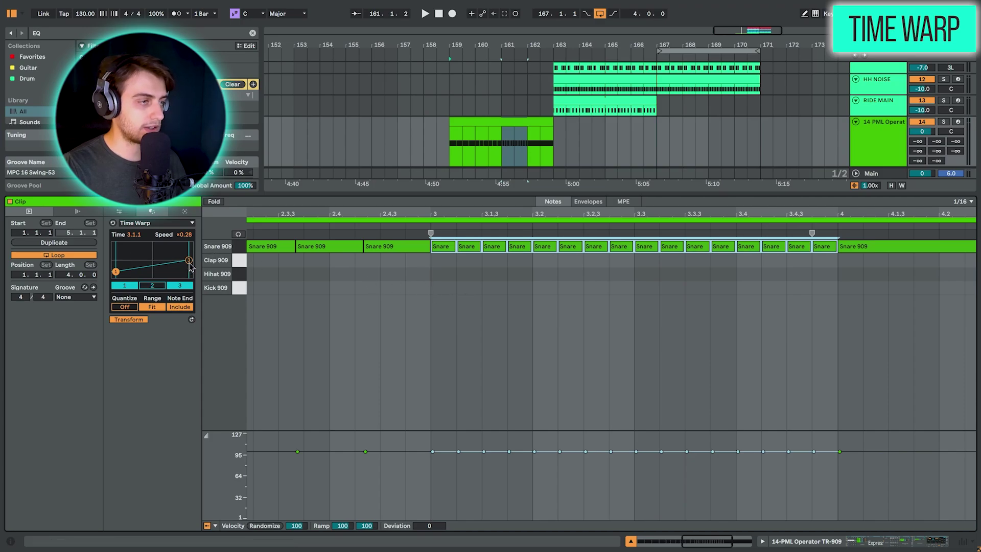
pyautogui.moveTo(189, 262)
pyautogui.mouseDown()
pyautogui.moveTo(193, 278)
pyautogui.moveTo(192, 255)
pyautogui.mouseUp()
pyautogui.click(660, 276)
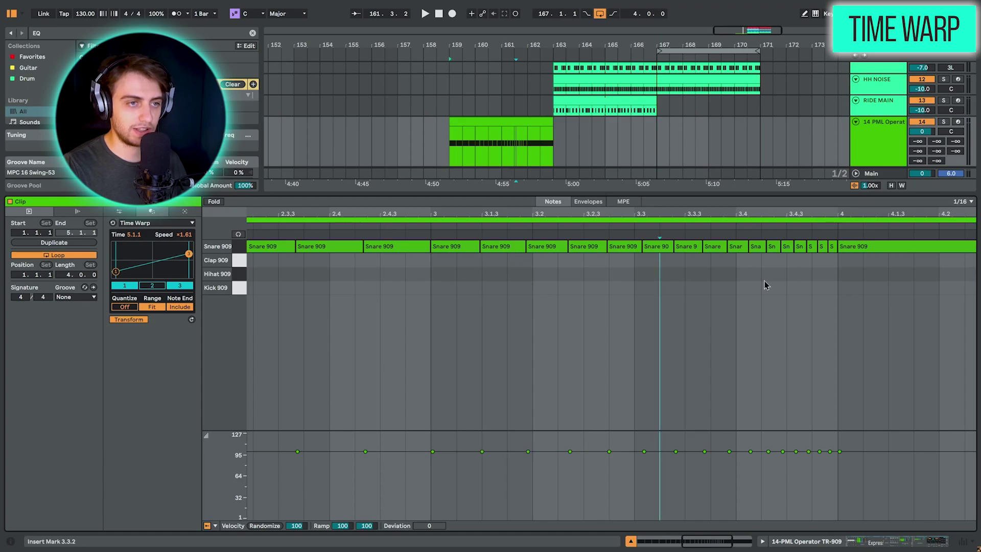
# - Replace the fourth-bar Snare 909 note with a short Clap 909 note at the start of bar 4, and play the clip
pyautogui.click(858, 247)
pyautogui.press('Delete')
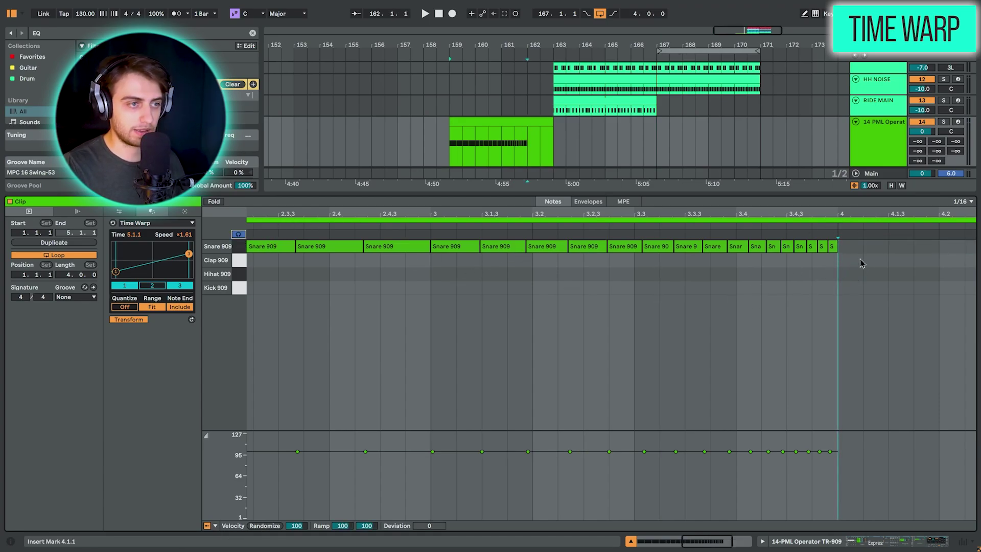
pyautogui.press('b')
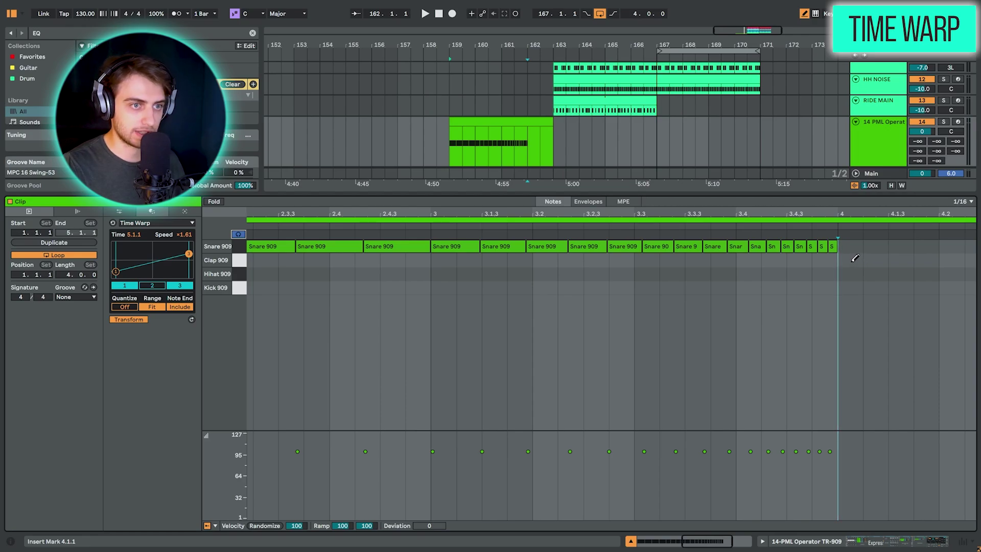
pyautogui.click(852, 260)
pyautogui.press('space')
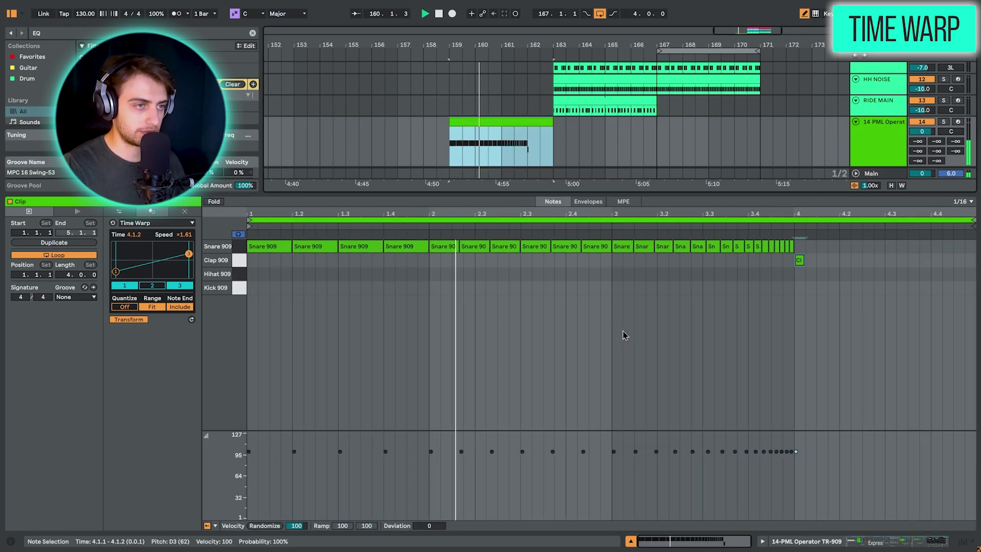
pyautogui.press('b')
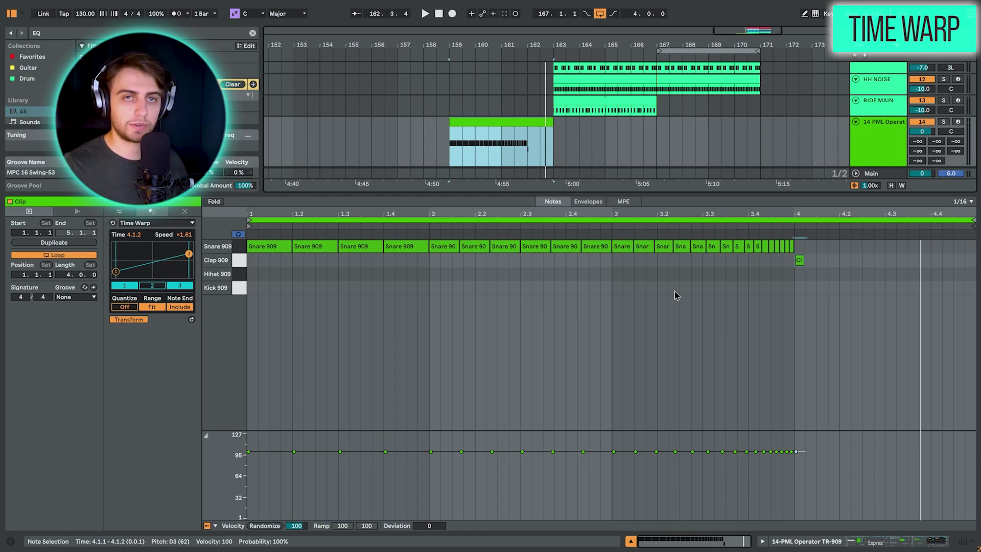
# - Apply a velocity ramp from 11 to 127 to all the Snare 909 notes and play the result
pyautogui.click(791, 306)
pyautogui.moveTo(269, 360); pyautogui.dragTo(791, 187)
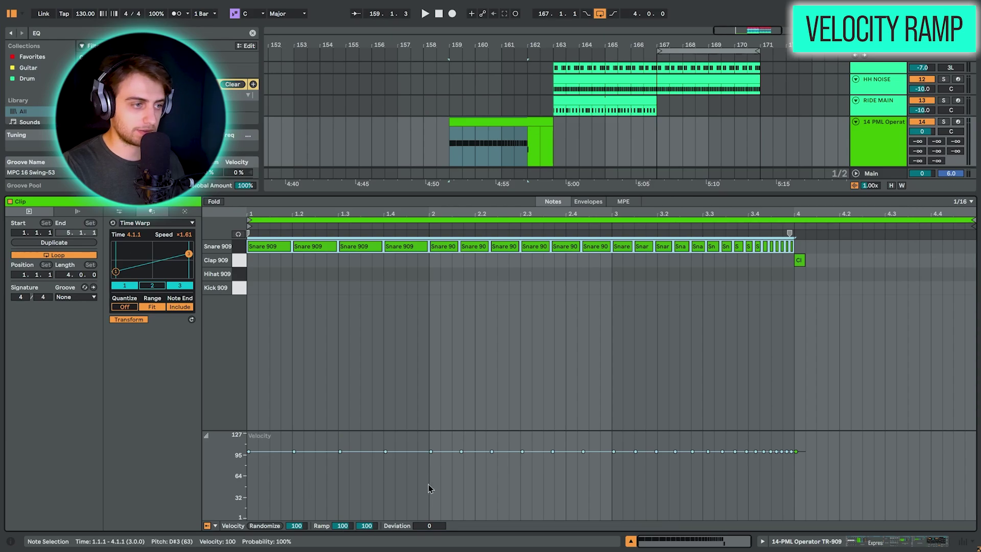
pyautogui.moveTo(346, 530); pyautogui.dragTo(365, 516)
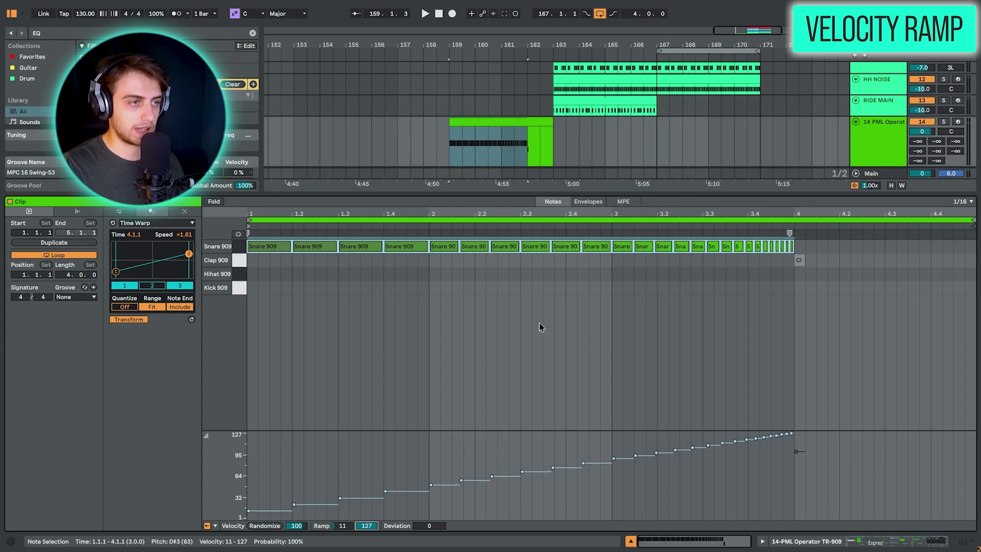
pyautogui.press('space')
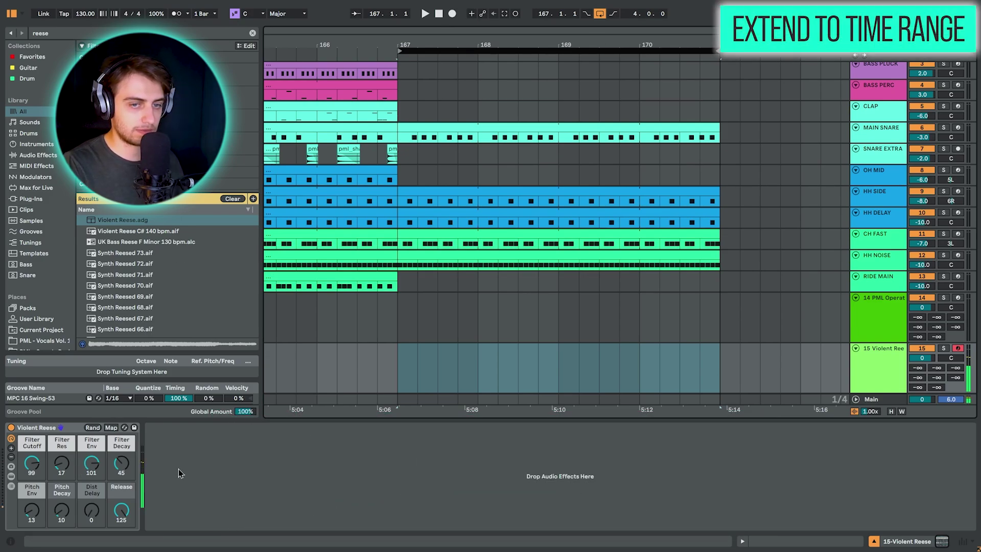
# - Create an empty MIDI clip on the Violent Reese track from bar 171 to 175.3
pyautogui.scroll(-3, 550, 223)
pyautogui.moveTo(510, 363); pyautogui.dragTo(669, 363)
pyautogui.hotkey('ctrl', 'shift', 'm')
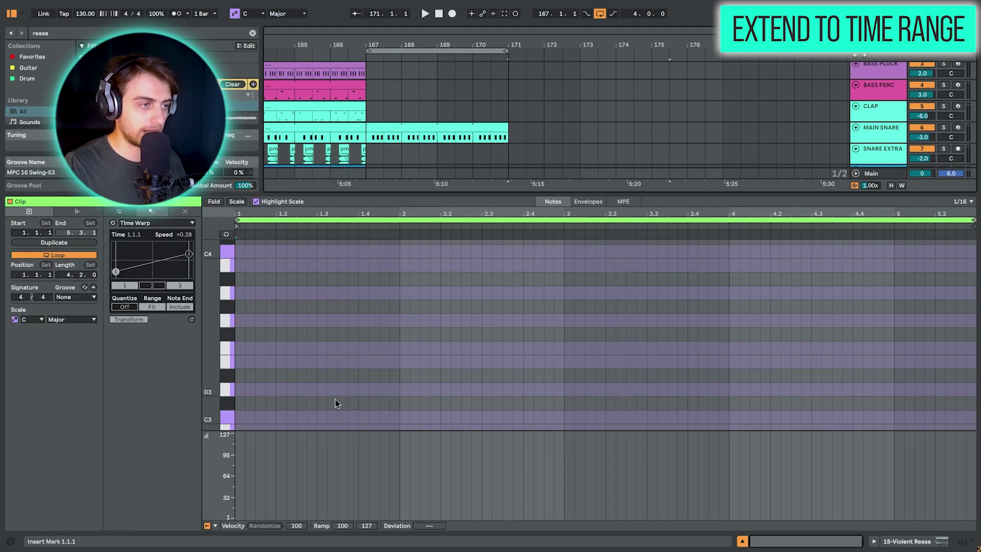
# - Add a C1 note at the start of the clip and extend it to a time range covering the first two bars
pyautogui.doubleClick(244, 421)
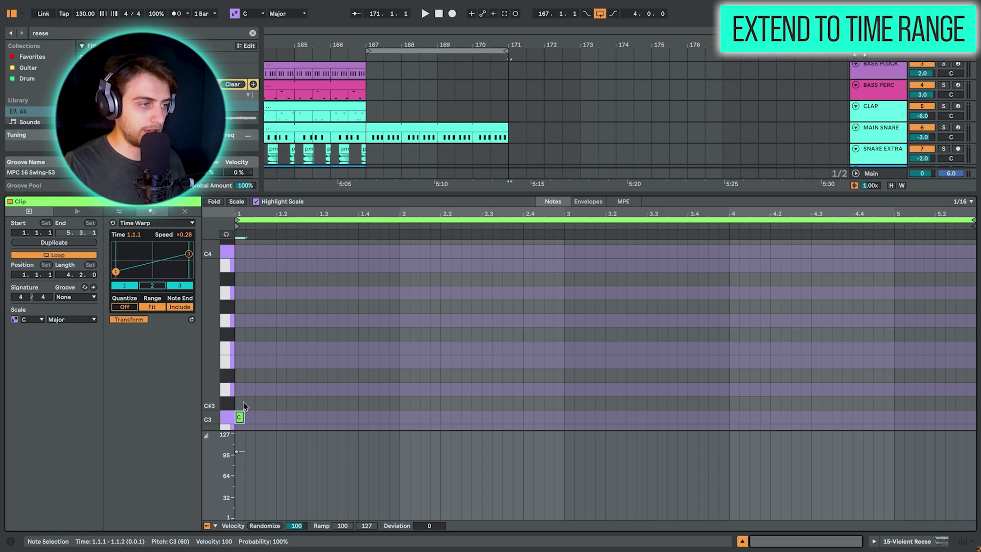
pyautogui.hotkey('shift', 'Right')
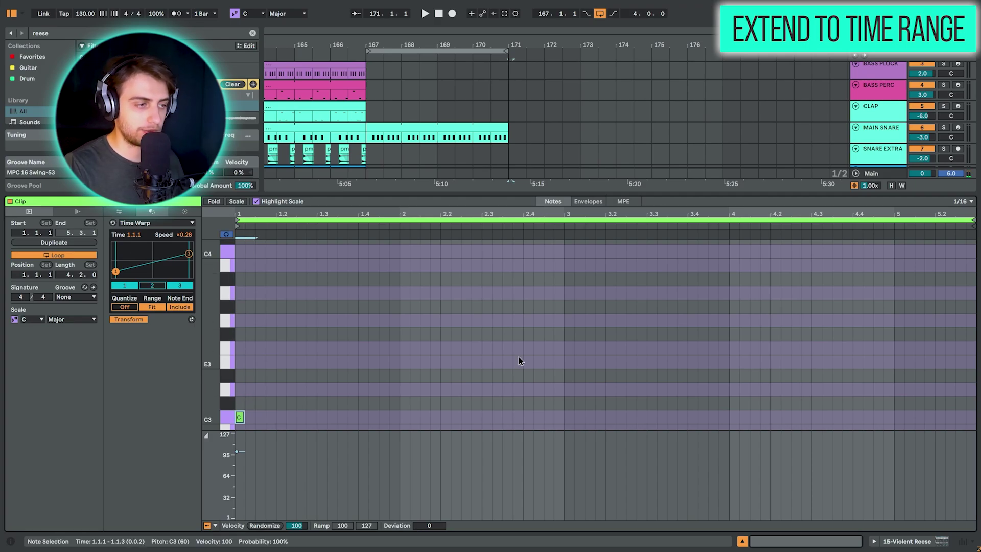
pyautogui.hotkey('shift', 'Left')
pyautogui.hotkey('shift', 'Down')
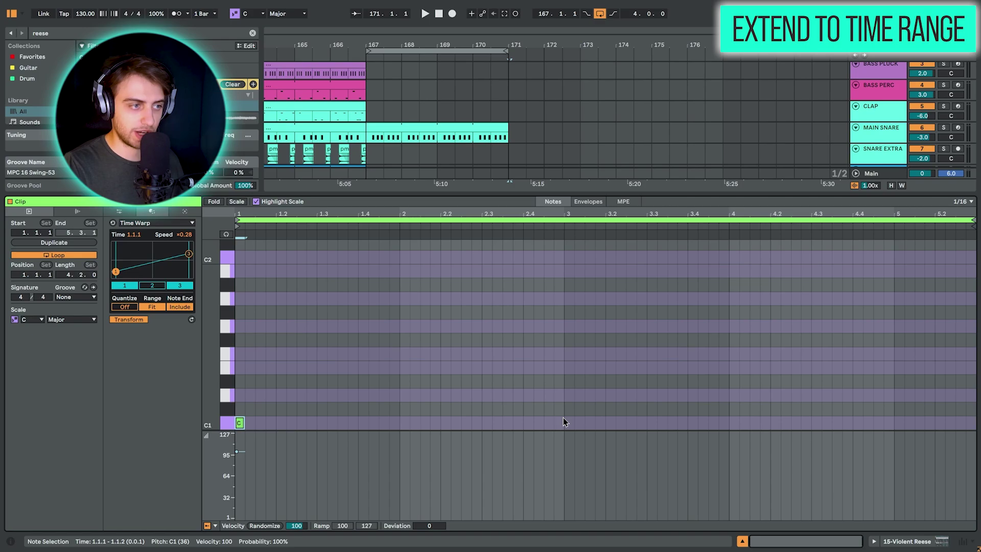
pyautogui.moveTo(239, 390); pyautogui.dragTo(565, 432)
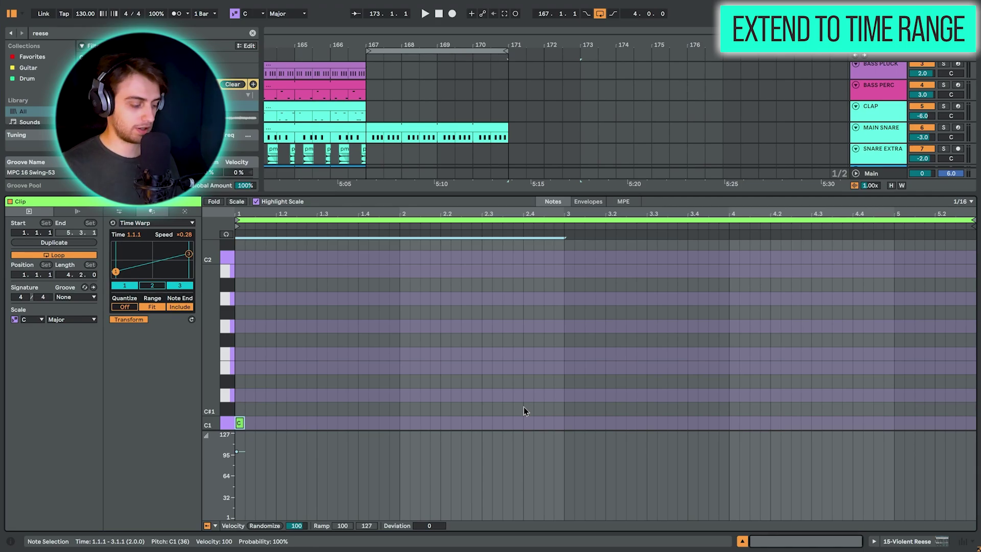
pyautogui.hotkey('ctrl', 'alt', 'j')
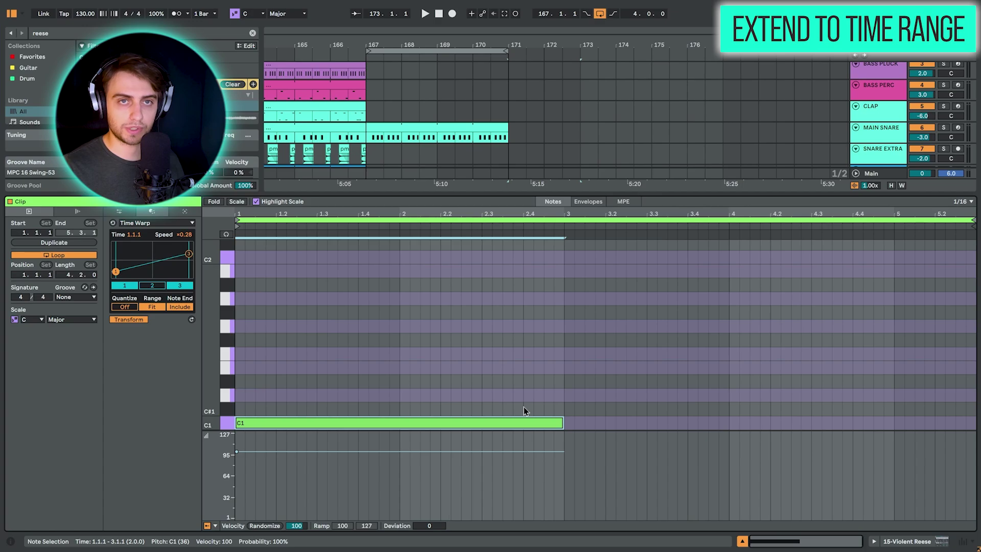
# - Add a C#1 note at the start of bar 3 and extend it to a time range ending at bar 5
pyautogui.click(566, 397)
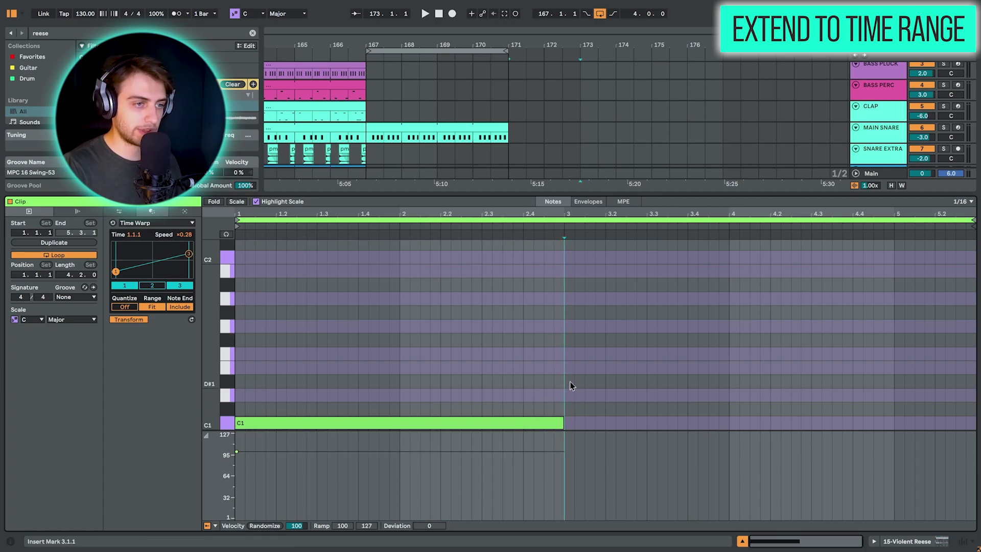
pyautogui.doubleClick(569, 409)
pyautogui.moveTo(569, 386); pyautogui.dragTo(896, 418)
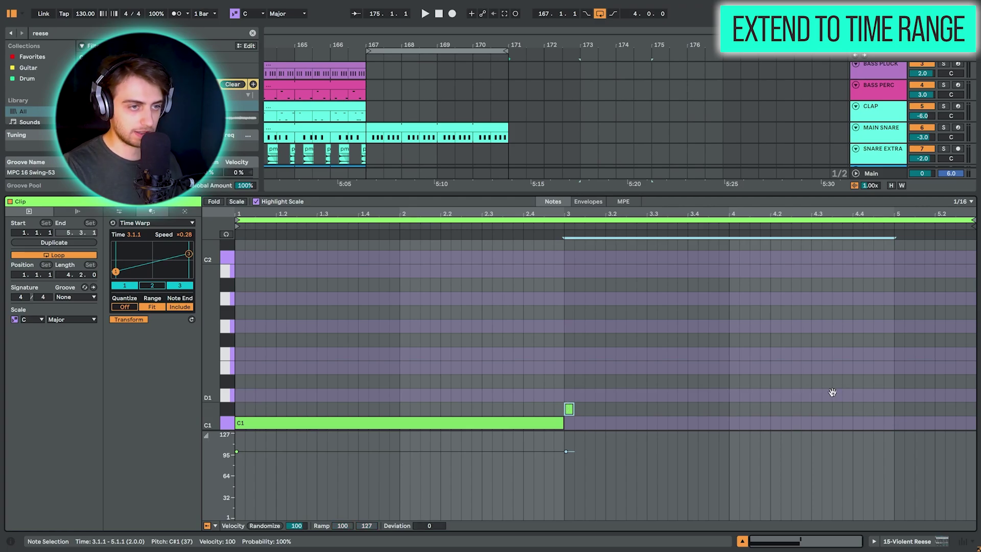
pyautogui.hotkey('ctrl', 'alt', 'j')
# - Solo the Violent Reese track and play back its two-note bass clip
pyautogui.click(563, 125)
pyautogui.press('space')
pyautogui.click(943, 97)
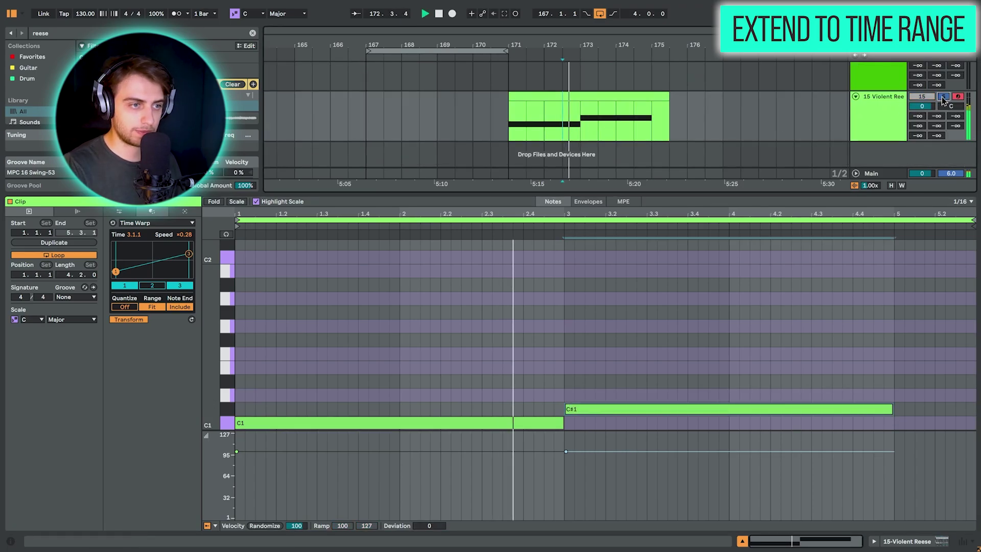
pyautogui.click(545, 128)
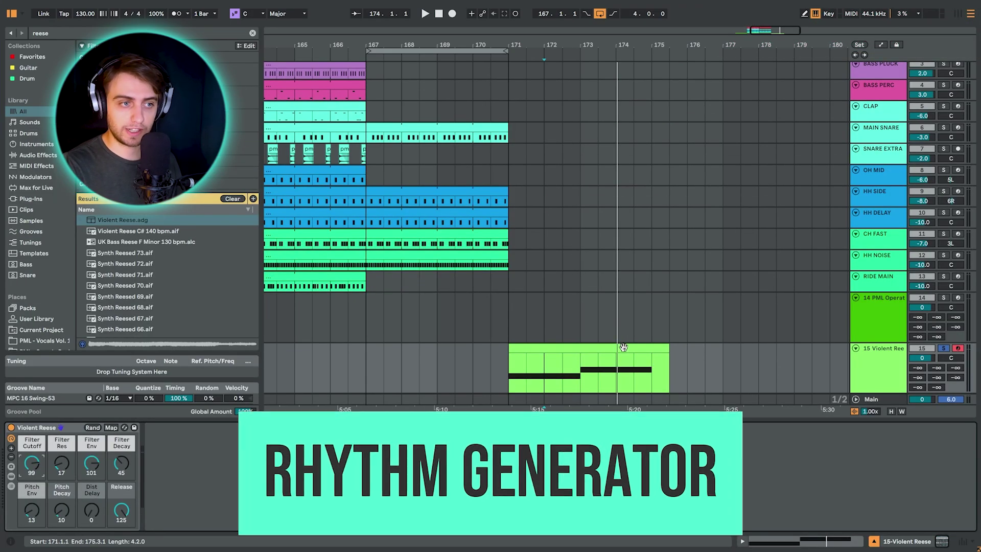
# - Delete the bass clip at bar 171 on the Violent Reese track
pyautogui.click(627, 347)
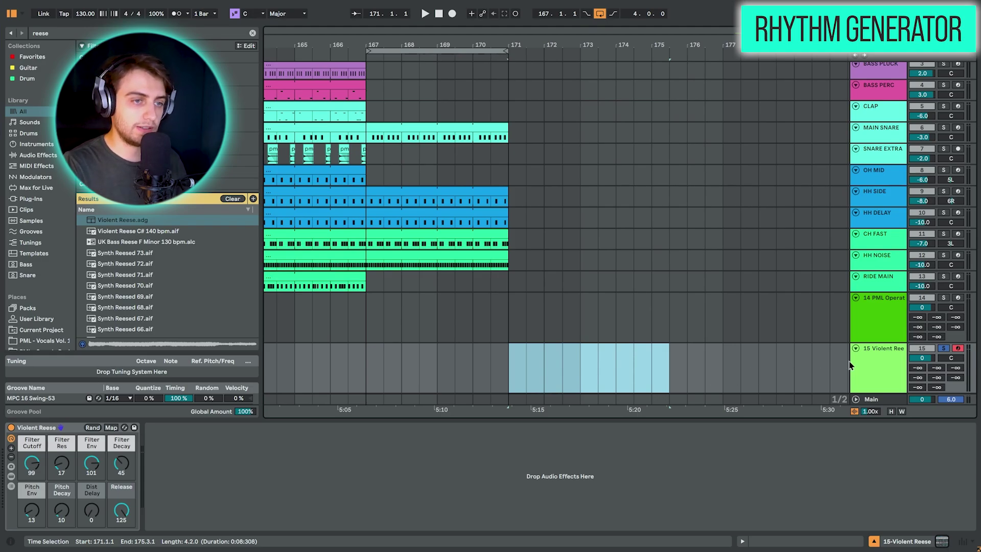
# - Remove the Violent Reese track and delete the MAIN SNARE clip between bars 167 and 171
pyautogui.moveTo(352, 45); pyautogui.dragTo(401, 101)
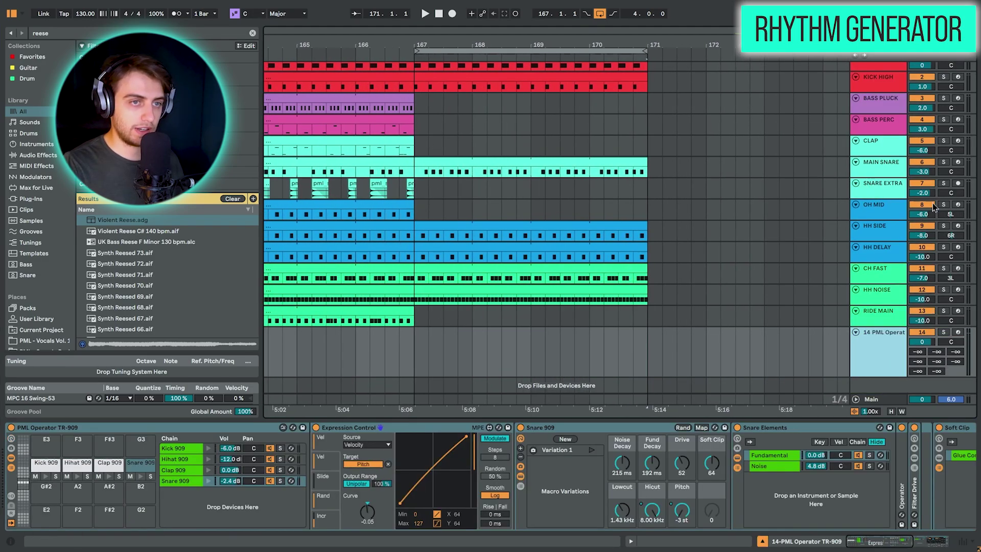
pyautogui.hotkey('ctrl', 'z')
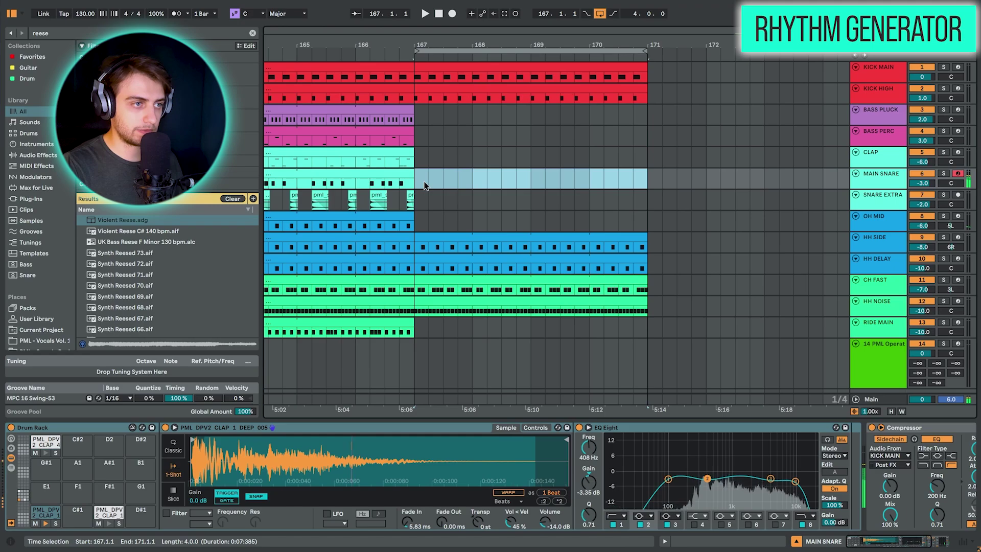
pyautogui.moveTo(421, 45); pyautogui.dragTo(446, 144)
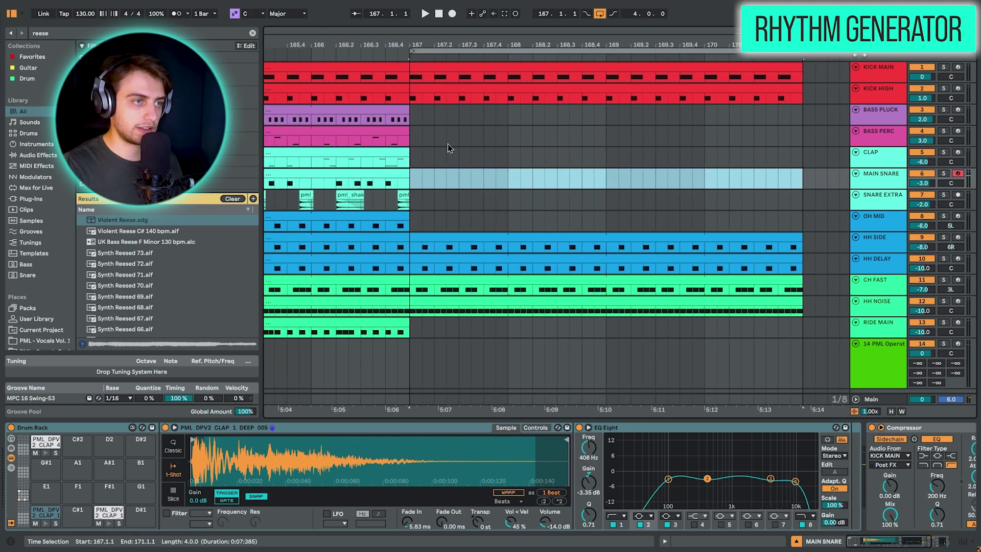
# - Create an empty one-bar MIDI clip at bar 167 on the MAIN SNARE track
pyautogui.click(445, 152)
pyautogui.moveTo(413, 179); pyautogui.dragTo(505, 178)
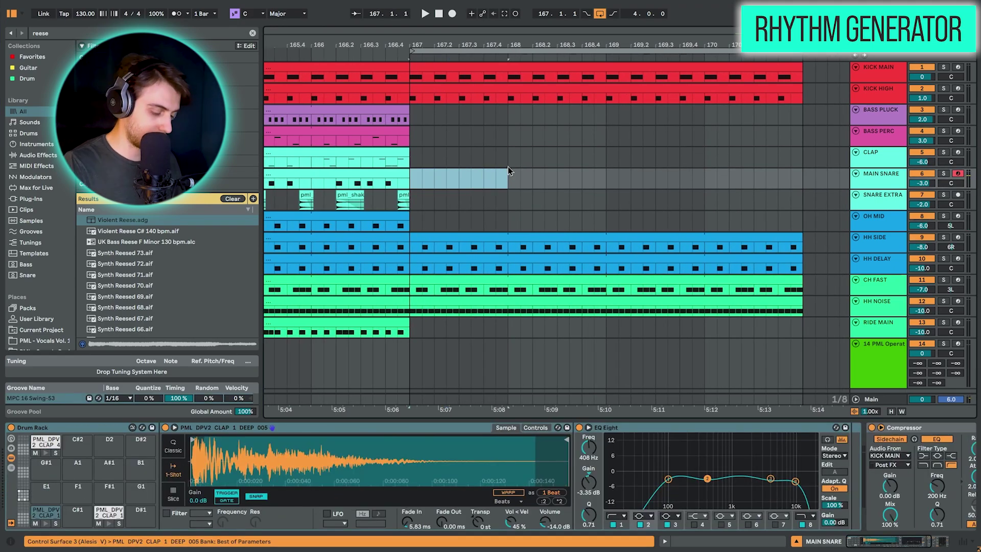
pyautogui.hotkey('ctrl', 'shift', 'm')
# - Generate a pattern in the new clip with the Rhythm generator, using the PML DPV2 CLAP 1 DEEP 005 sound
pyautogui.click(310, 212)
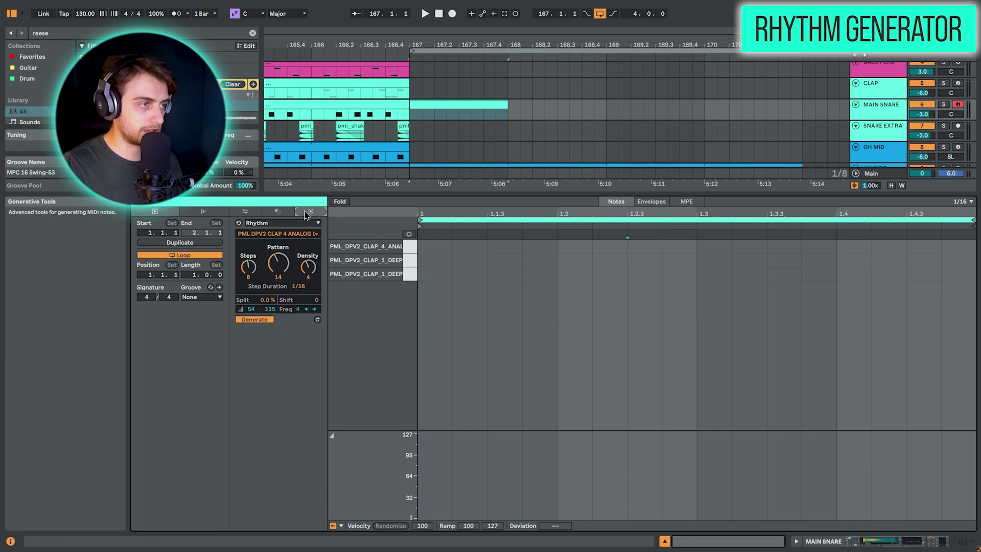
pyautogui.hotkey('ctrl', 'alt', 'b')
pyautogui.click(151, 223)
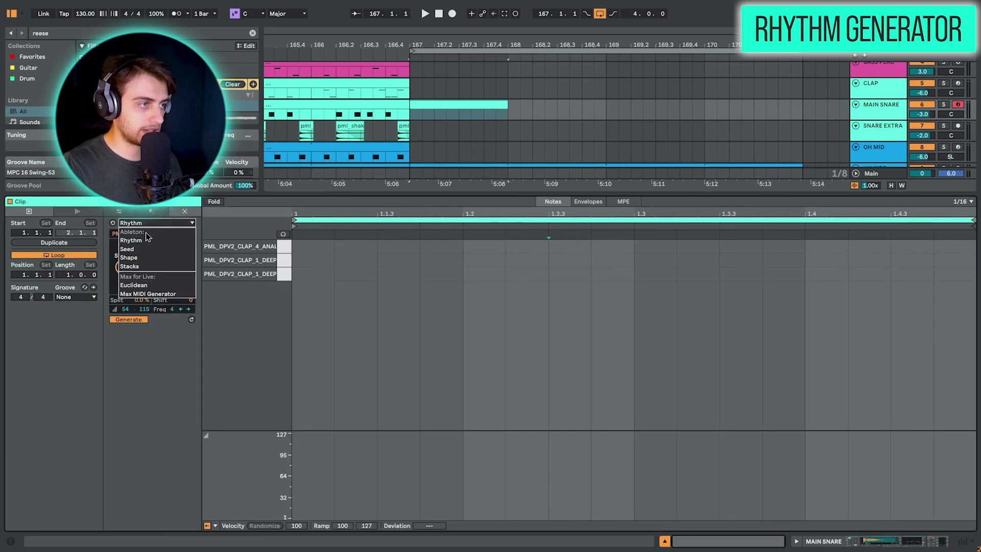
pyautogui.click(138, 242)
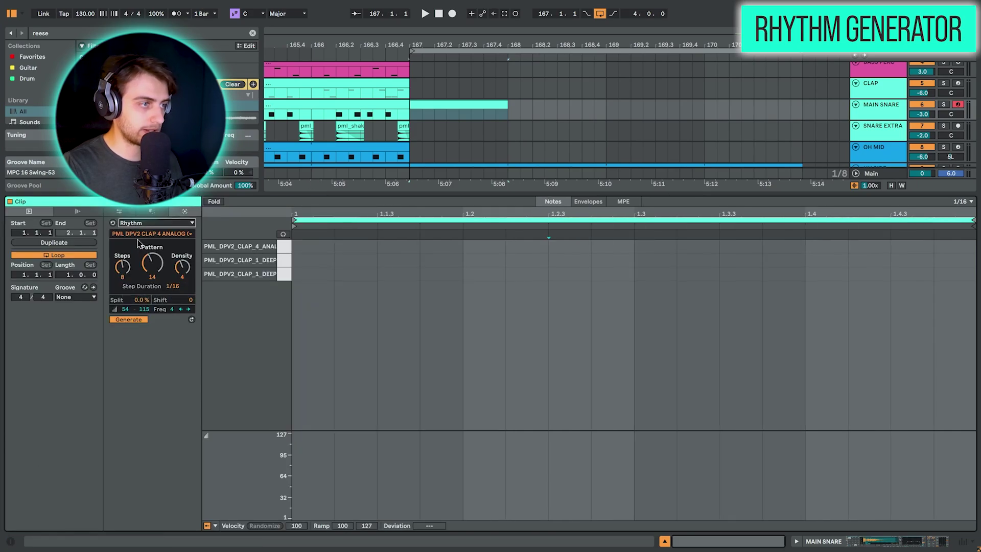
pyautogui.click(183, 235)
pyautogui.click(180, 259)
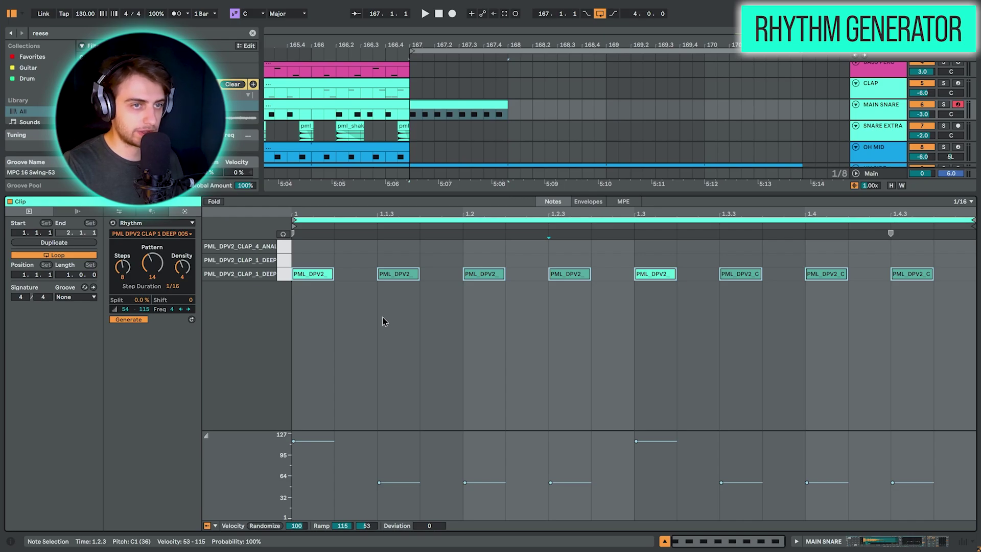
# - Try other rhythm variations for the clap, ending with 15 steps and pattern 305
pyautogui.moveTo(148, 263); pyautogui.dragTo(123, 271)
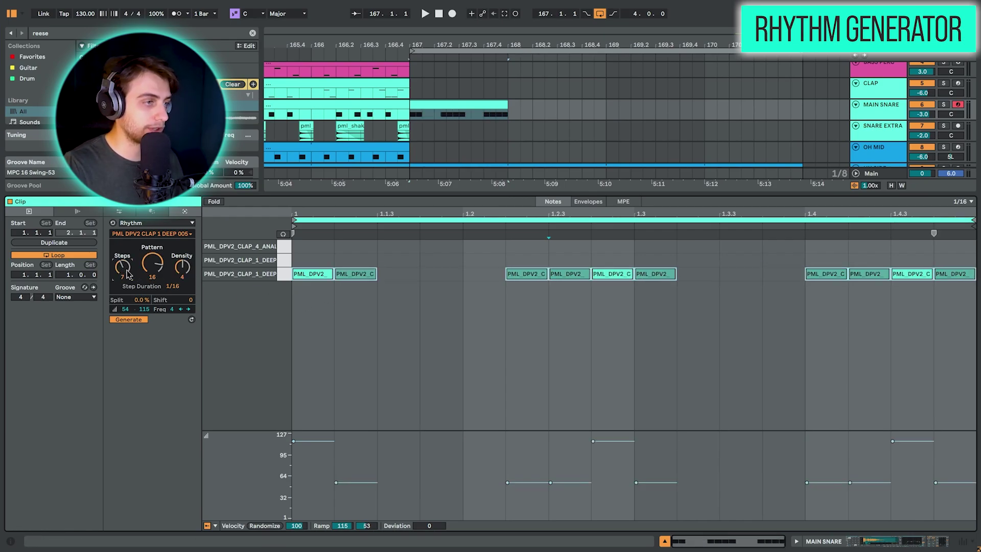
pyautogui.hotkey('ctrl', 'z')
pyautogui.hotkey('ctrl', 'z')
pyautogui.hotkey('ctrl', 'z')
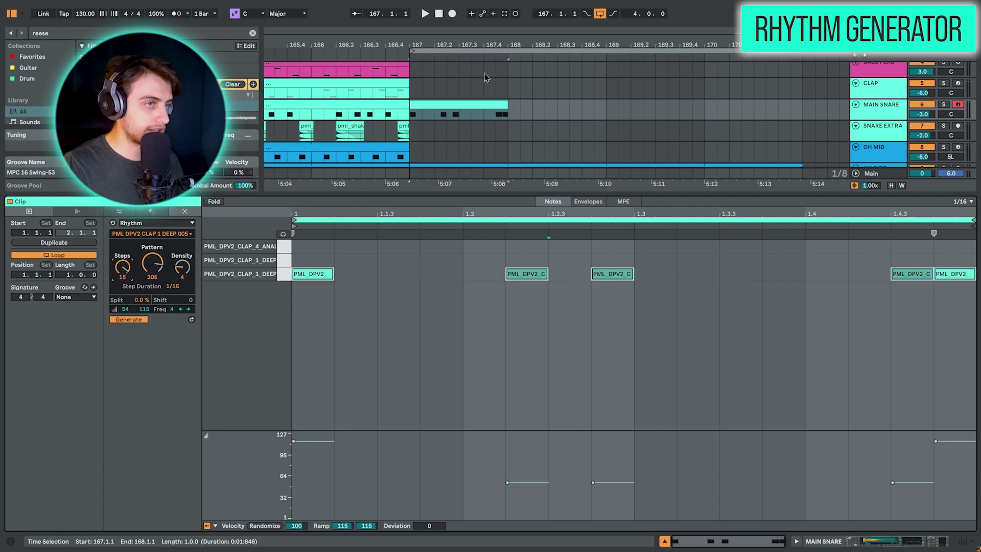
# - Set the clap rhythm to 10 steps, pattern 30 and density 4
pyautogui.doubleClick(481, 105)
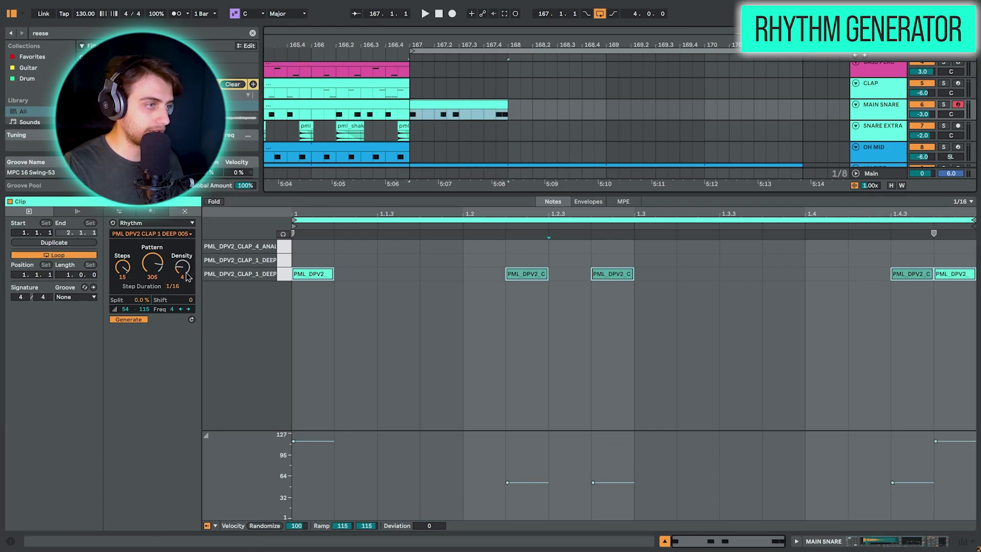
pyautogui.moveTo(187, 276); pyautogui.dragTo(184, 282)
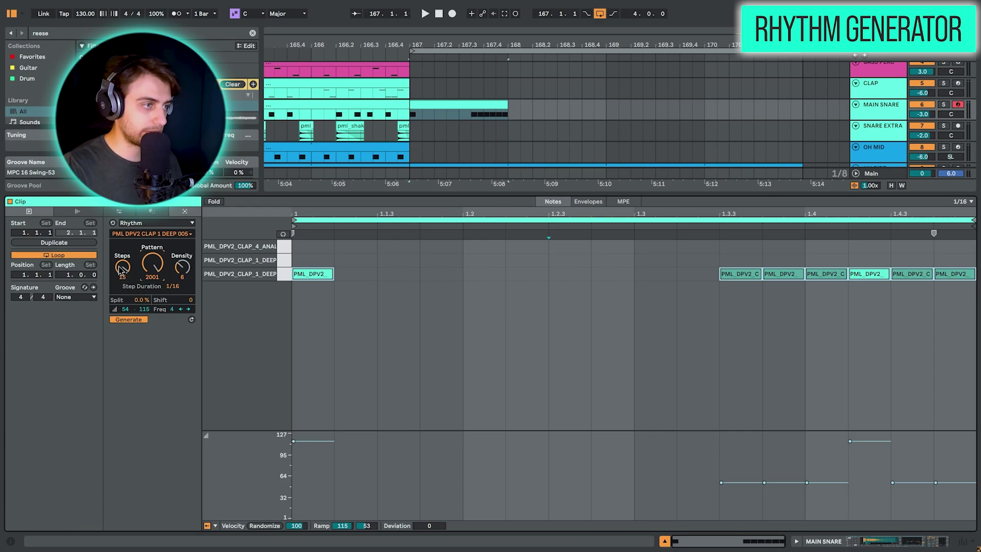
pyautogui.moveTo(122, 268); pyautogui.dragTo(153, 268)
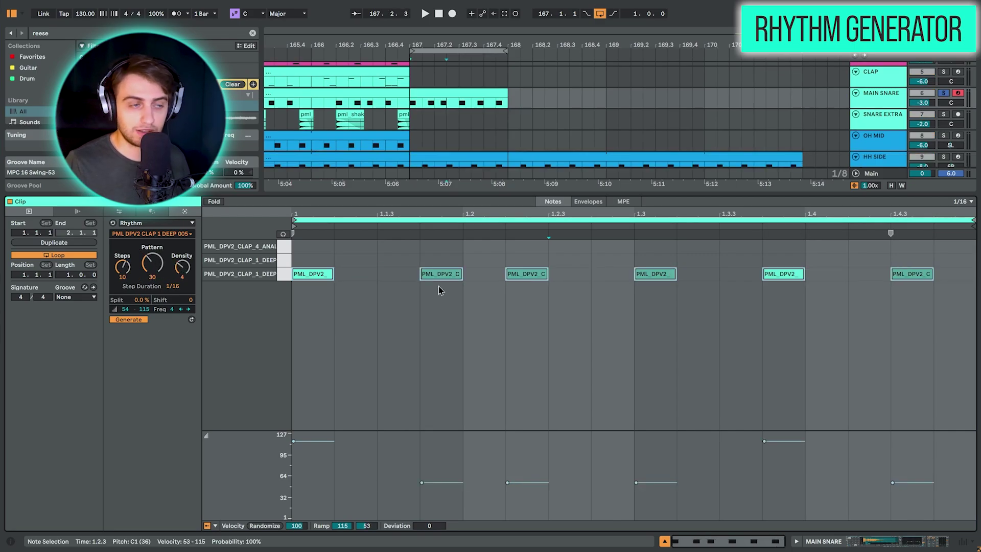
# - Delete the first clap note of the pattern and repeat the one-bar clip up to bar 171
pyautogui.click(360, 252)
pyautogui.doubleClick(318, 273)
pyautogui.hotkey('ctrl', 'a')
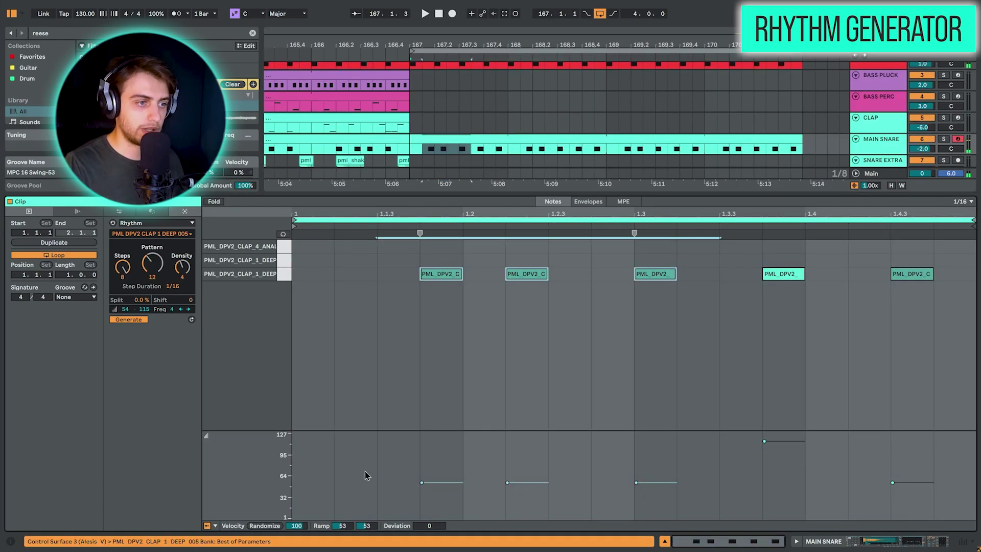
# - Ramp the velocities of the first three remaining clap notes from 53 to 91 and play back the pattern
pyautogui.moveTo(366, 527); pyautogui.dragTo(367, 507)
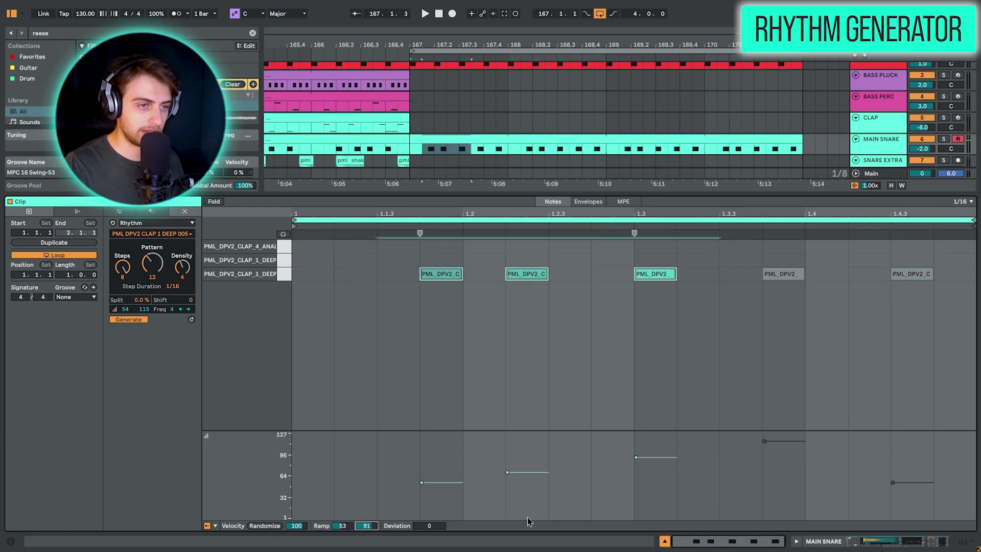
pyautogui.click(821, 382)
pyautogui.press('space')
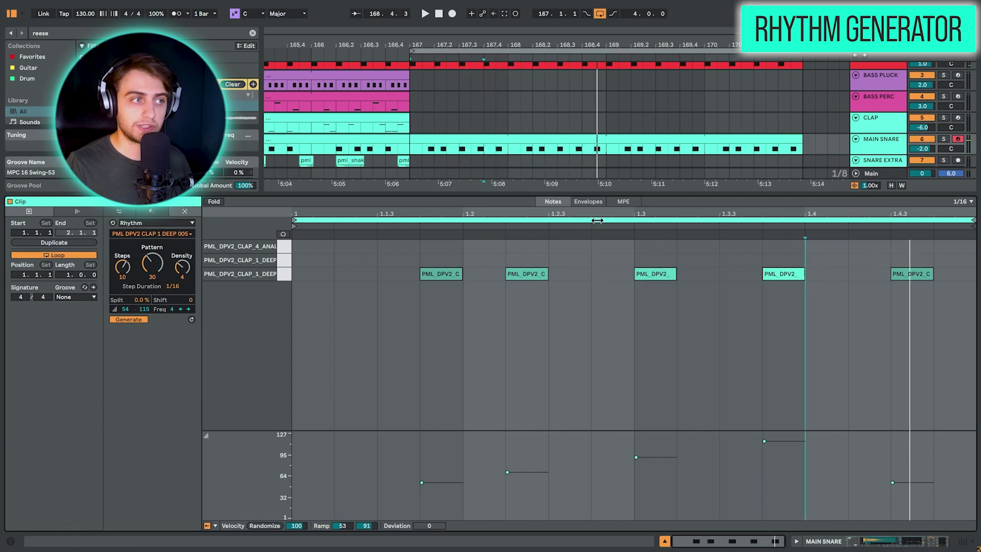
# - Switch the clip's MIDI generator to Seed
pyautogui.click(182, 225)
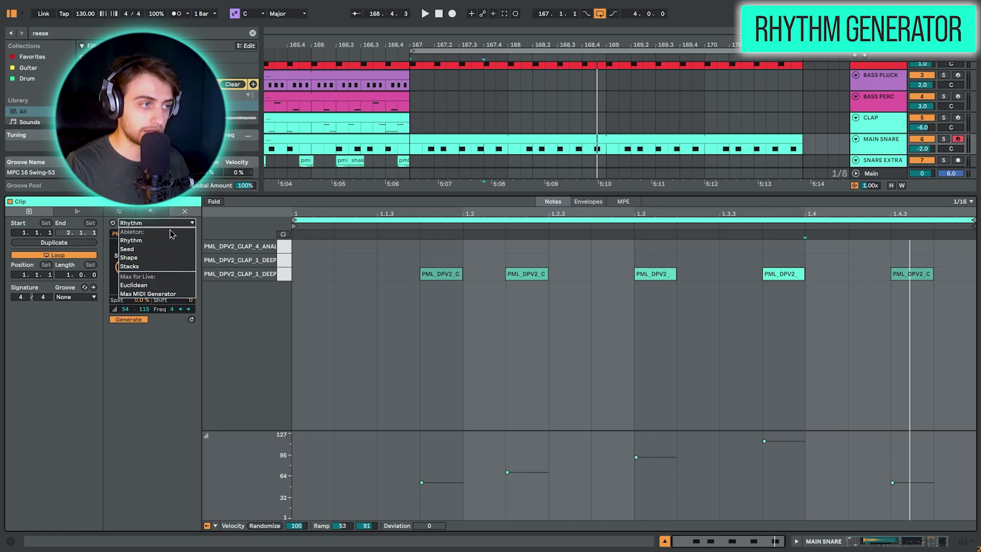
pyautogui.click(159, 251)
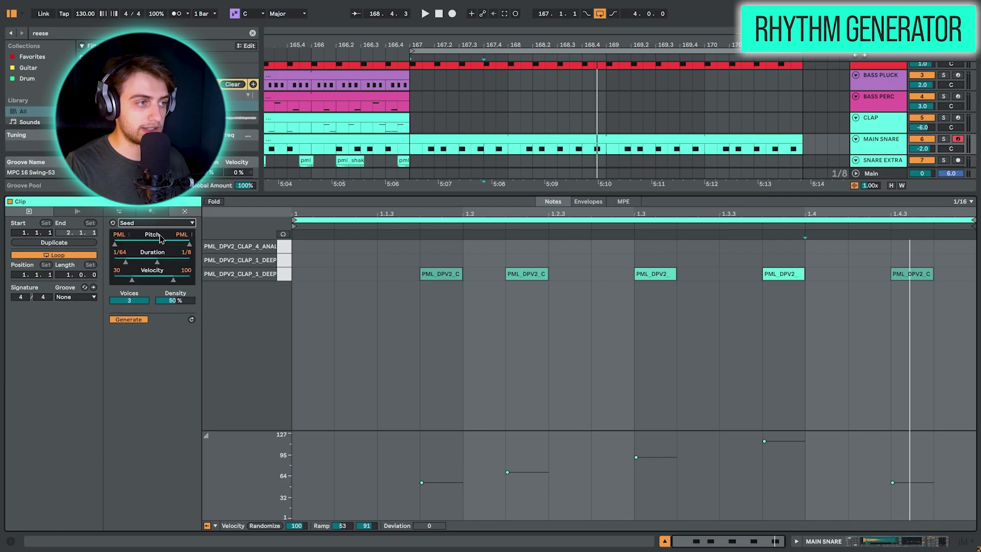